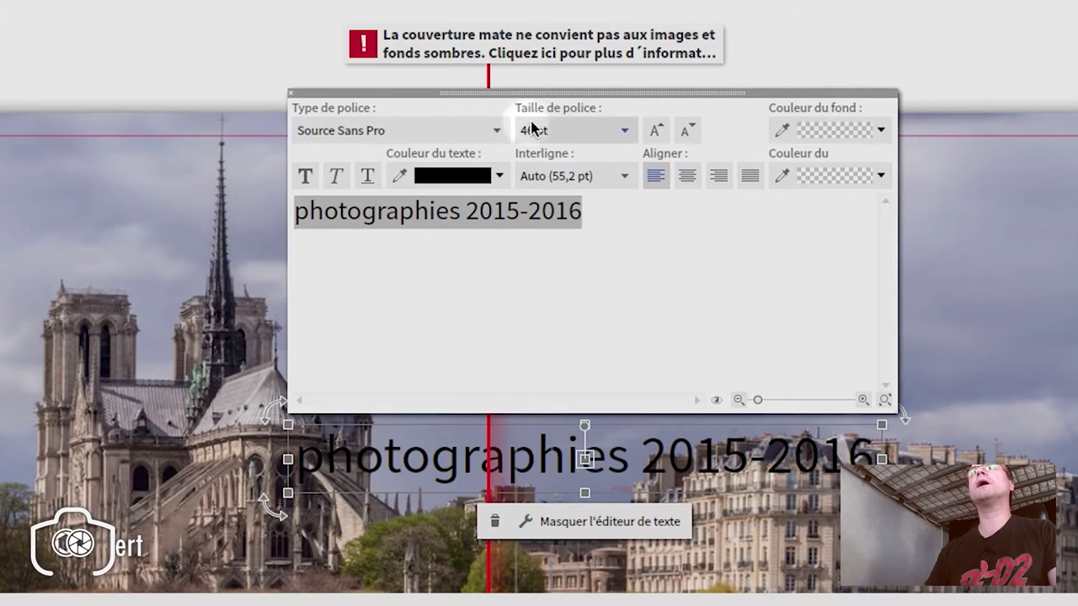
# - Set the title's font to Amarante and capitalise its first letter so it reads "Photographies 2015-2016"
pyautogui.click(497, 133)
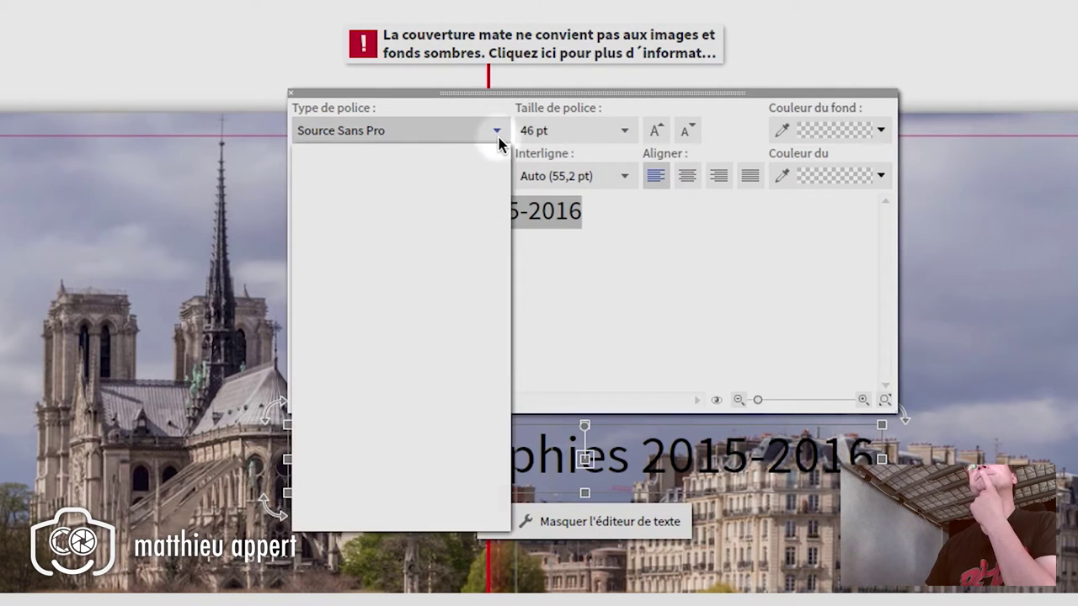
pyautogui.moveTo(509, 249); pyautogui.dragTo(501, 210)
pyautogui.click(484, 238)
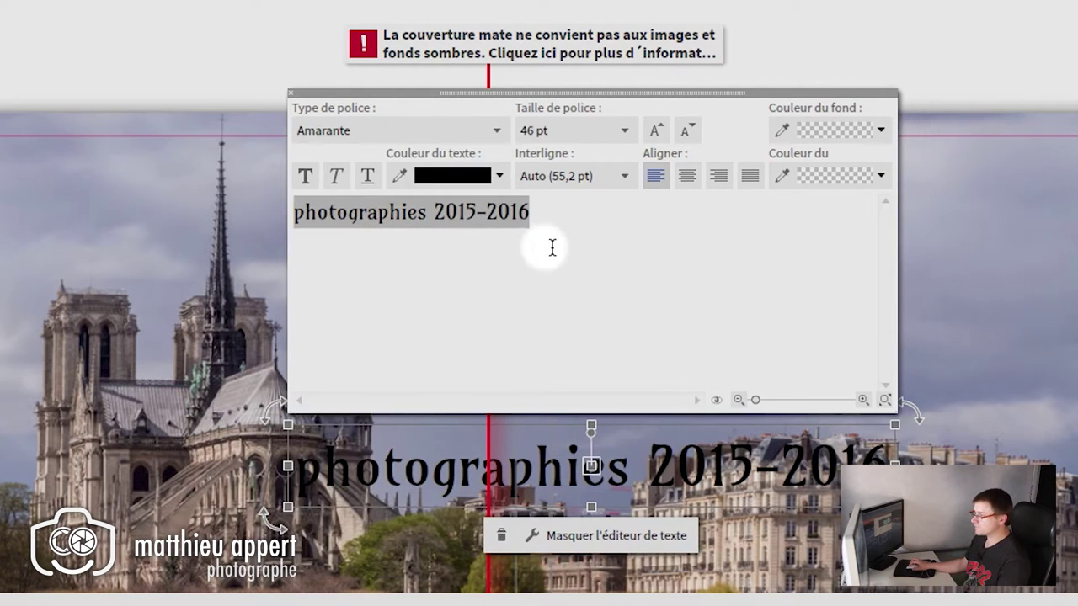
pyautogui.click(305, 213)
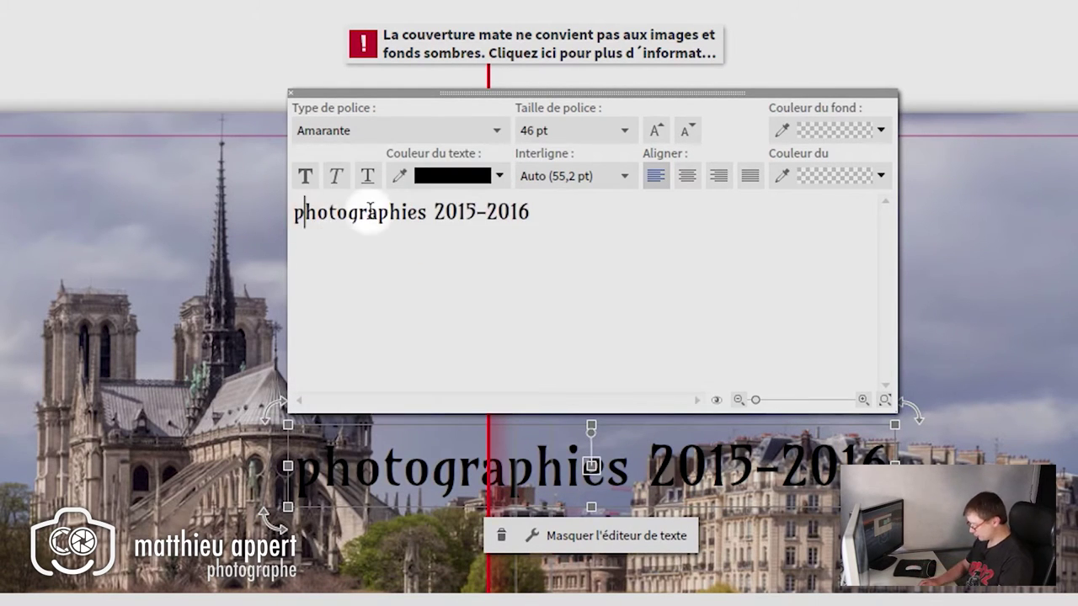
pyautogui.hotkey('shift', 'Left')
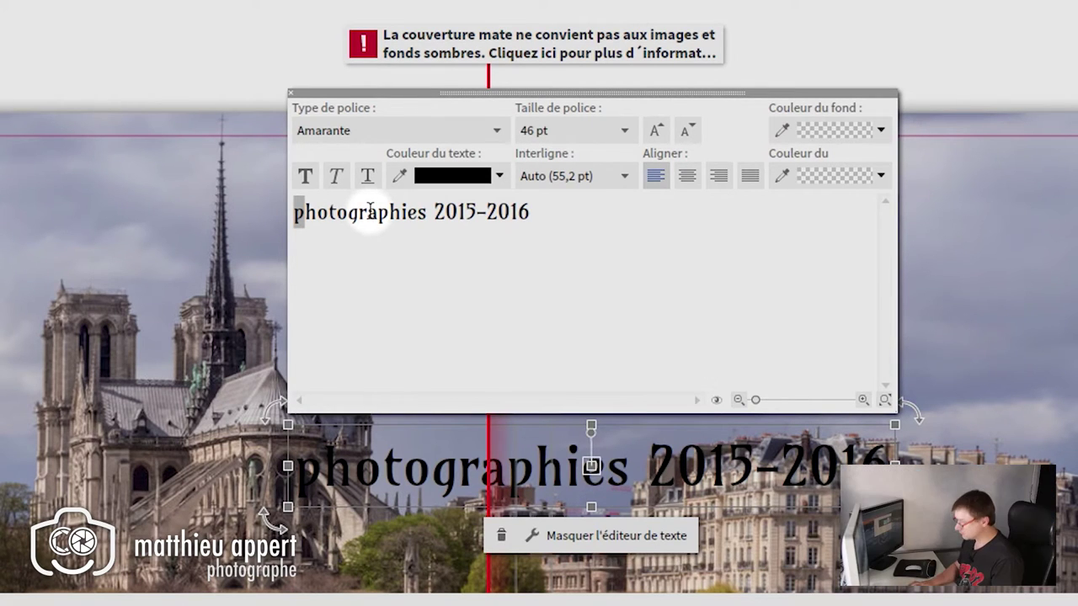
pyautogui.write('P')
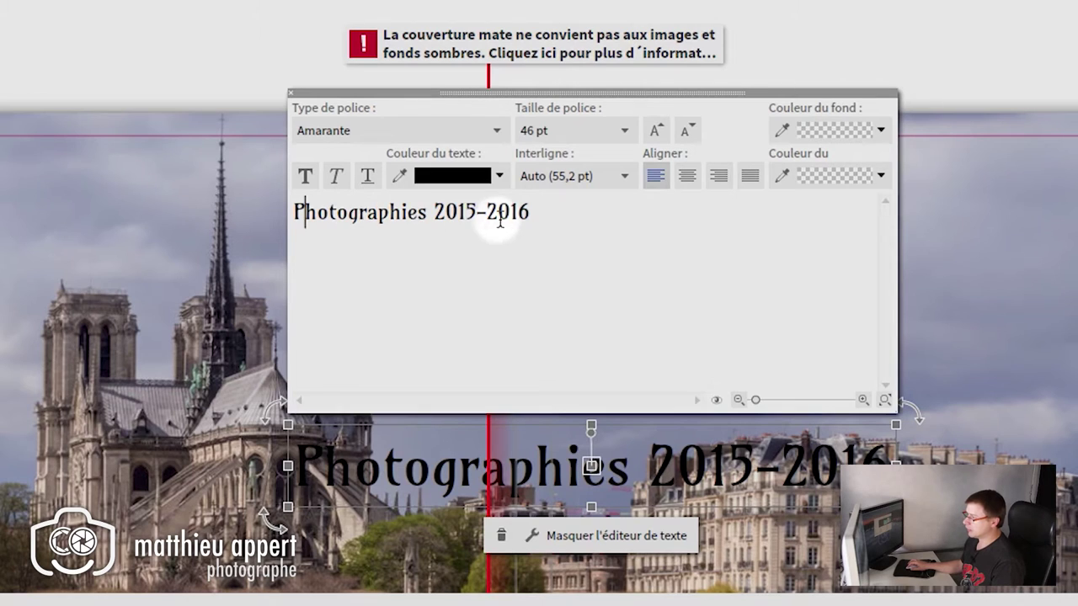
# - Colour the whole cover title pale blue-grey and move the 2015-2016 text to the upper-right corner of the front cover
pyautogui.moveTo(530, 212); pyautogui.dragTo(253, 181)
pyautogui.click(500, 176)
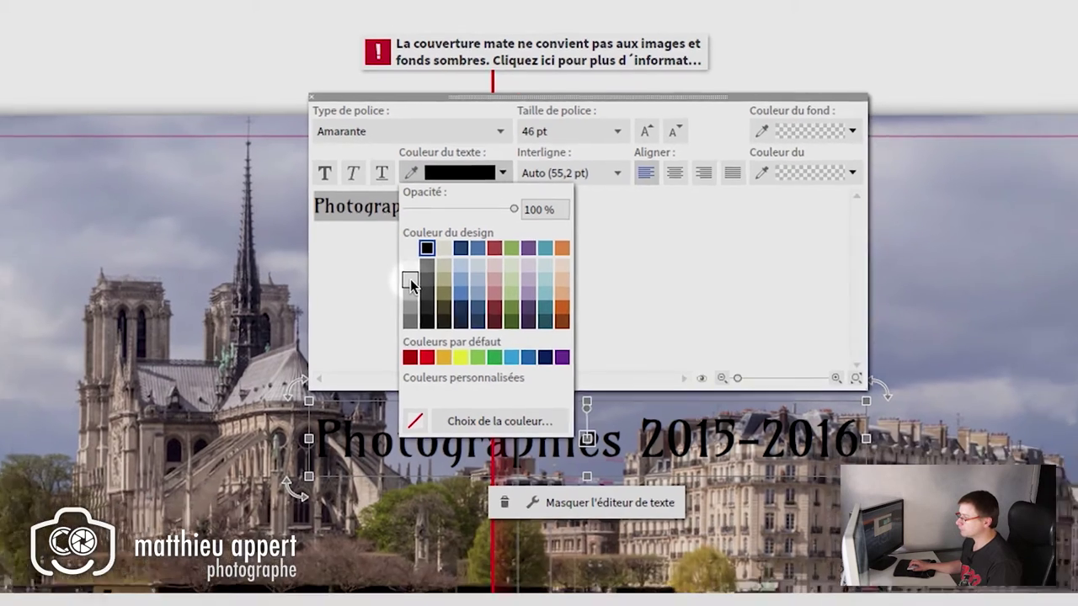
pyautogui.click(397, 291)
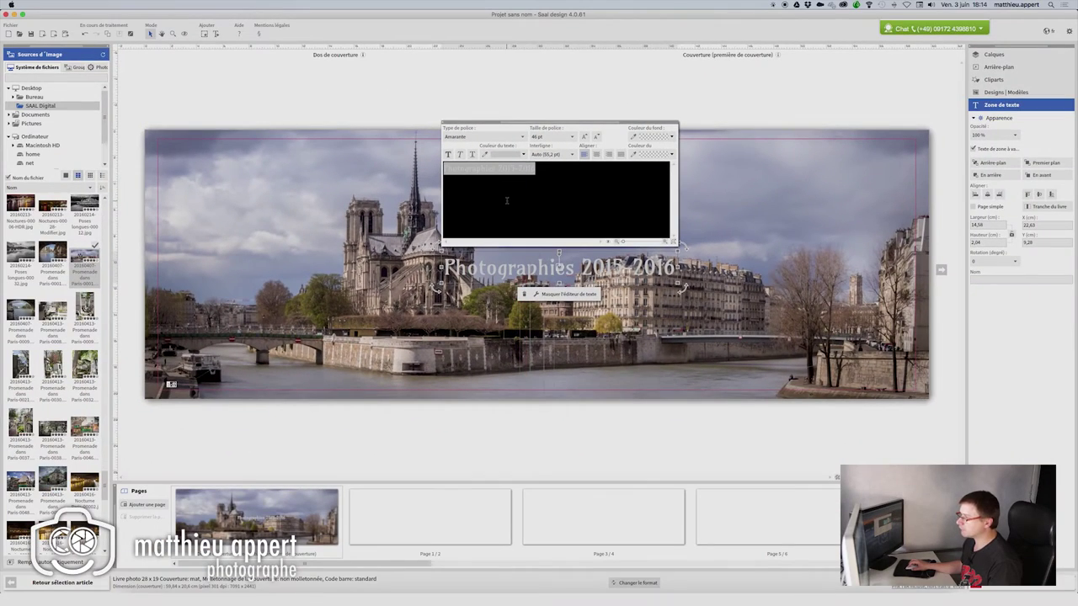
pyautogui.click(524, 155)
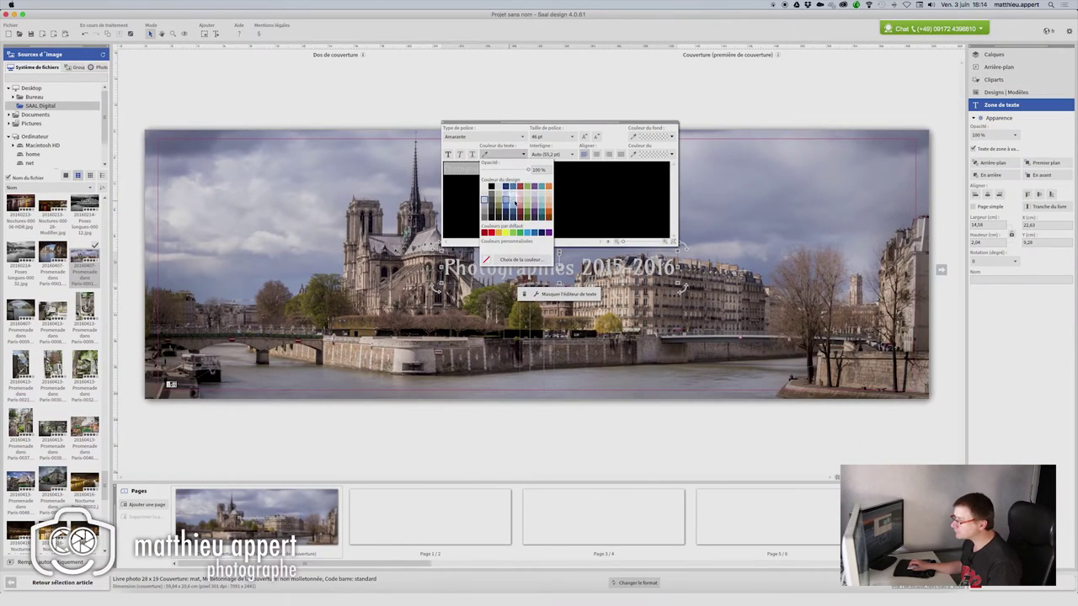
pyautogui.click(518, 196)
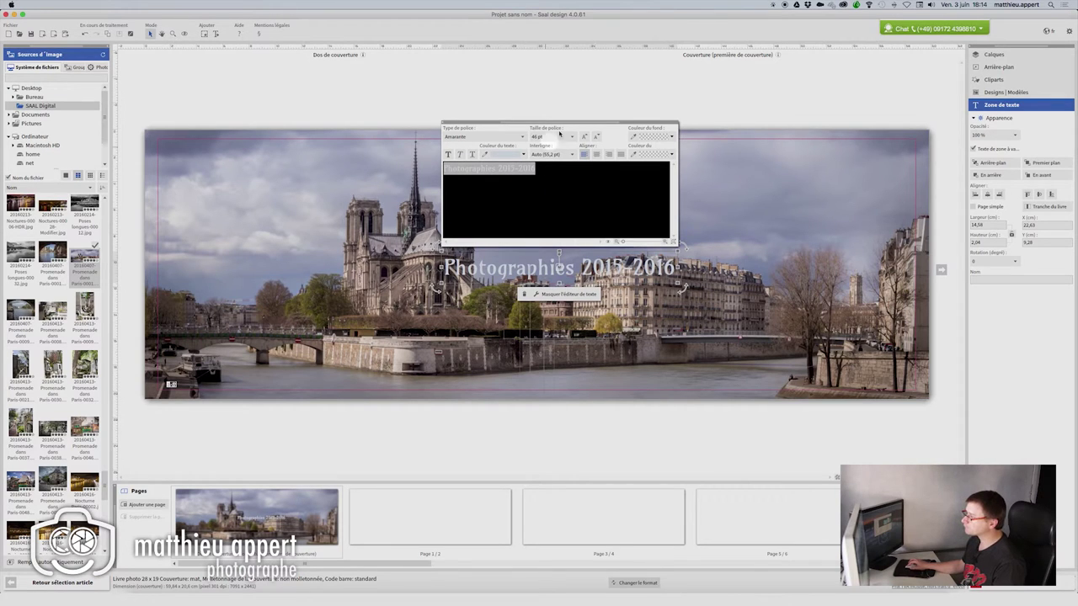
pyautogui.click(609, 104)
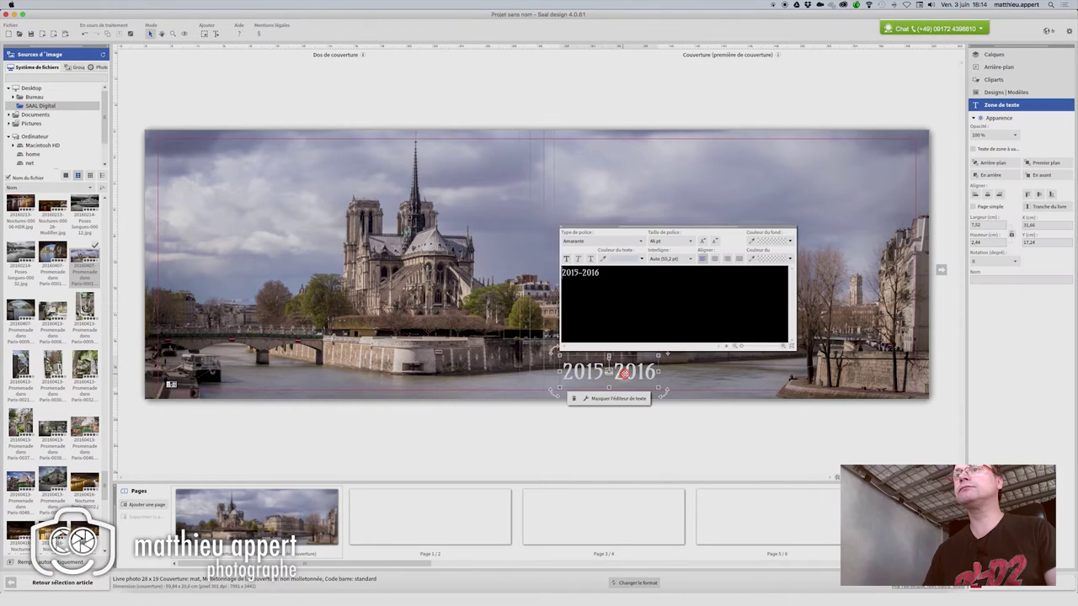
pyautogui.moveTo(624, 384)
pyautogui.mouseDown()
pyautogui.moveTo(616, 395)
pyautogui.moveTo(572, 388)
pyautogui.moveTo(620, 373)
pyautogui.mouseUp()
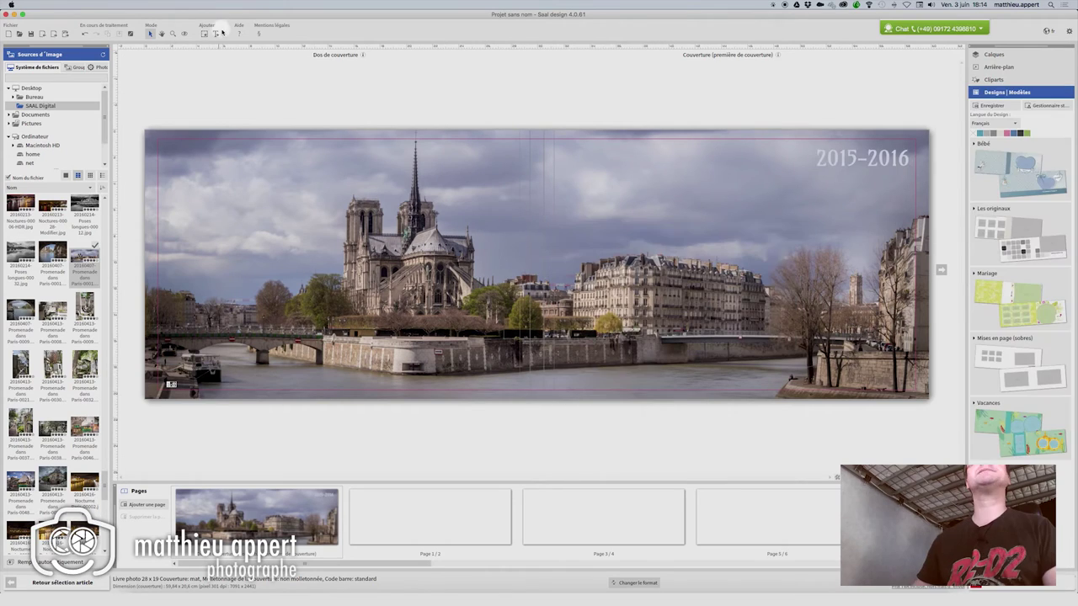
# - Add a text box on the book's spine, rotated 90° counter-clockwise, and enter "2015-2016" in it
pyautogui.click(216, 33)
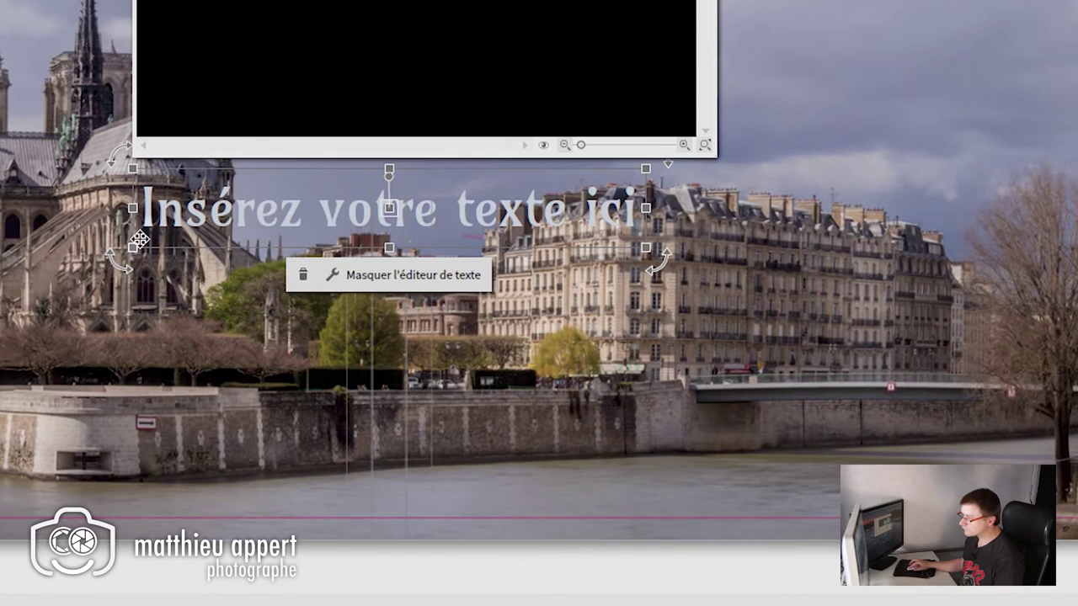
pyautogui.moveTo(111, 253); pyautogui.dragTo(432, 412)
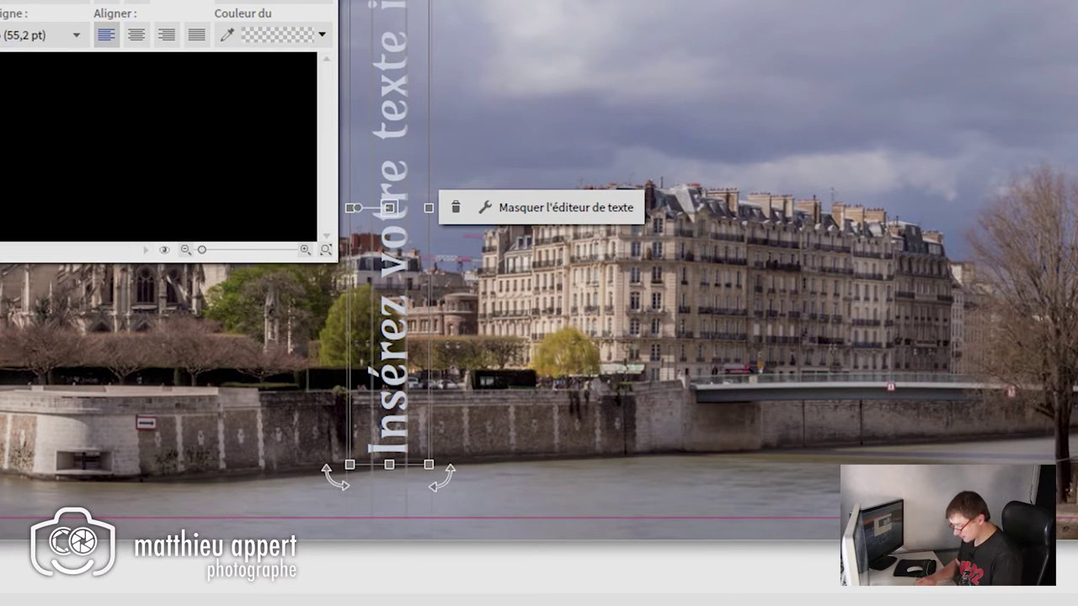
pyautogui.write('2015')
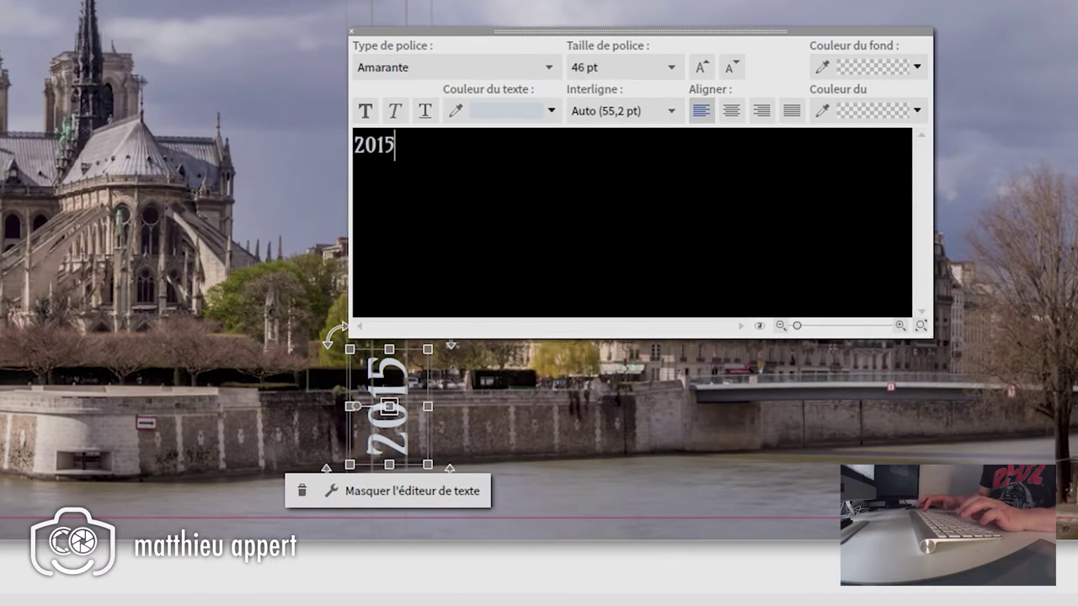
pyautogui.write('-2')
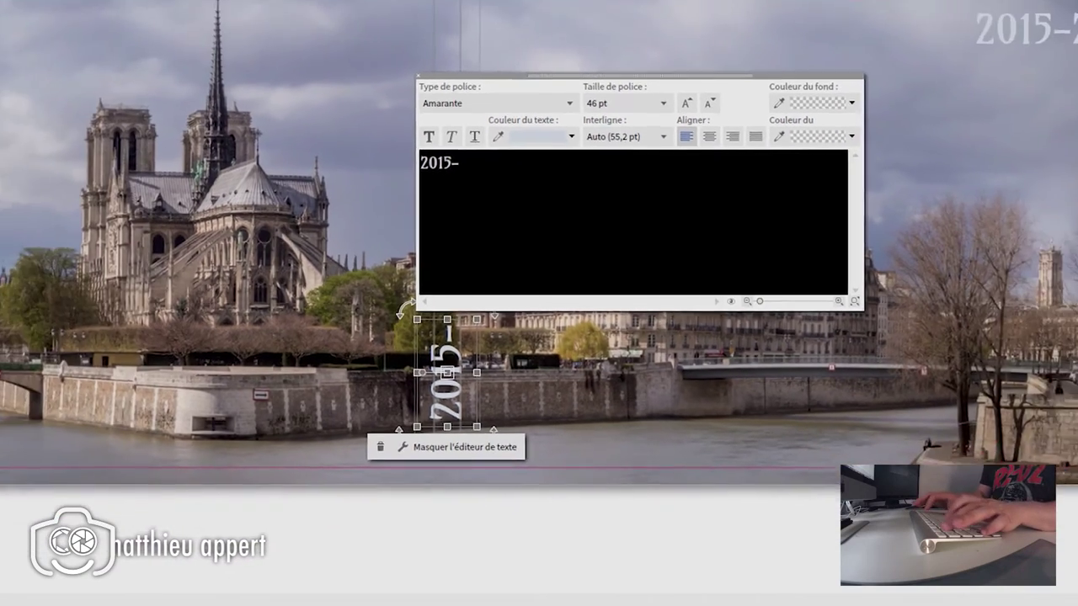
pyautogui.write('016')
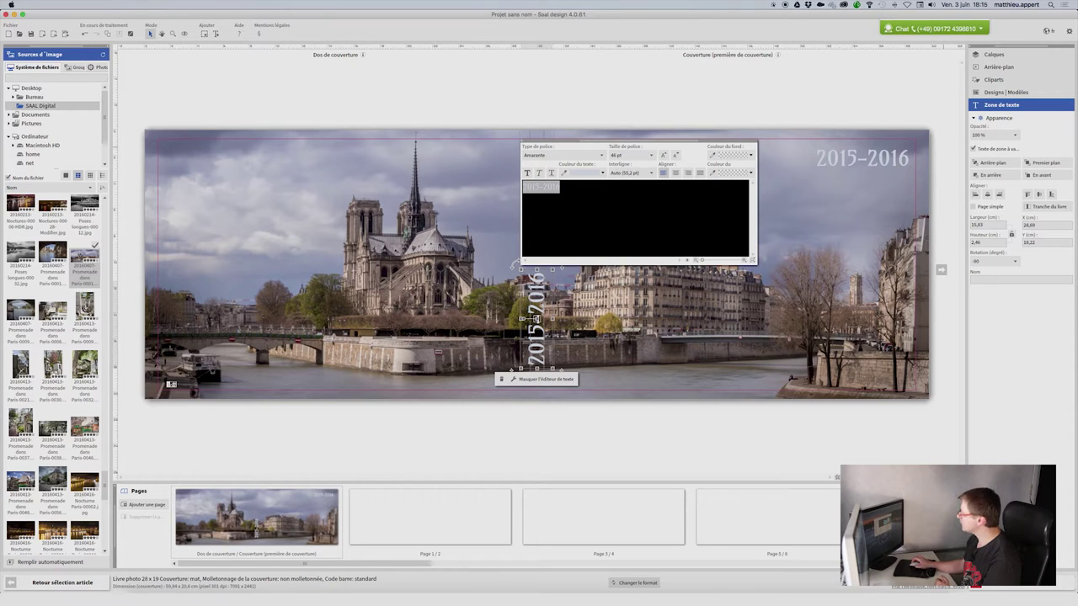
pyautogui.click(886, 270)
# - Try a near-black highlight behind the front cover's 2015-2016 text, reduce its opacity to 43 %, and remove the highlight
pyautogui.click(834, 158)
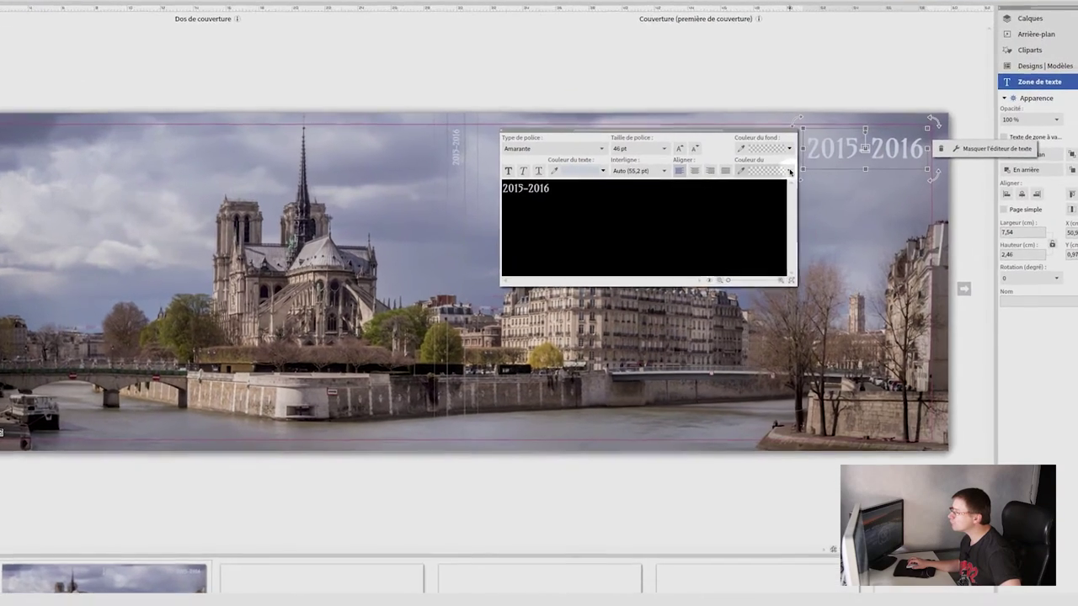
pyautogui.click(802, 175)
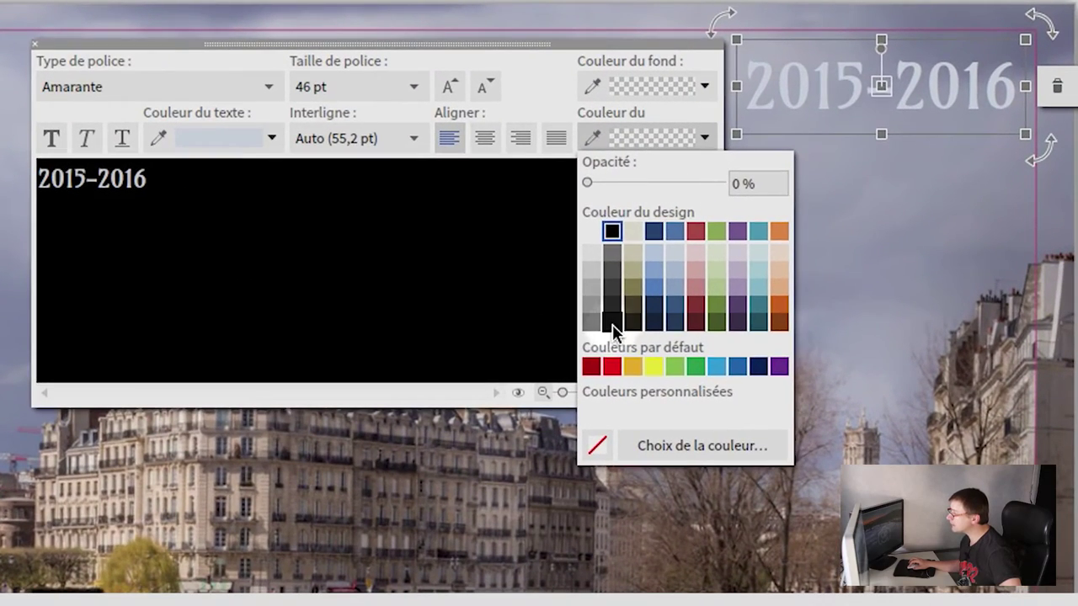
pyautogui.click(612, 322)
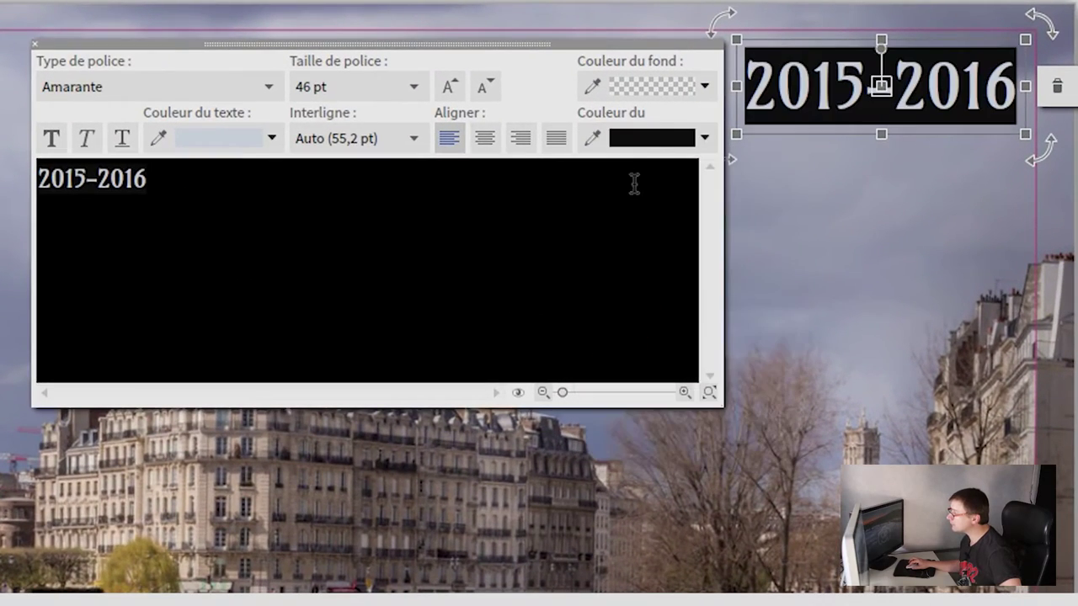
pyautogui.click(646, 138)
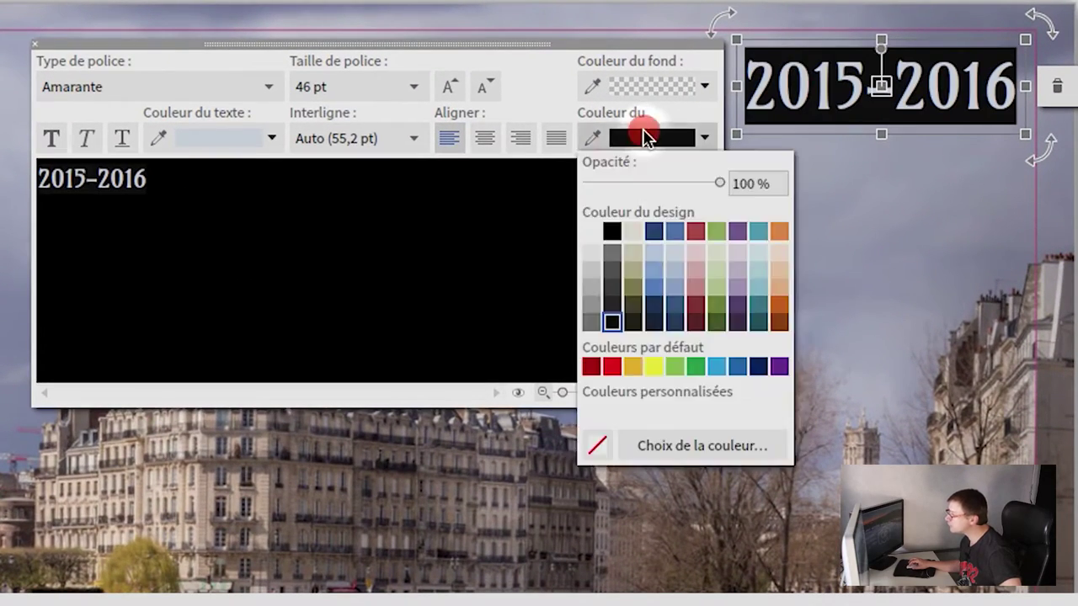
pyautogui.click(644, 182)
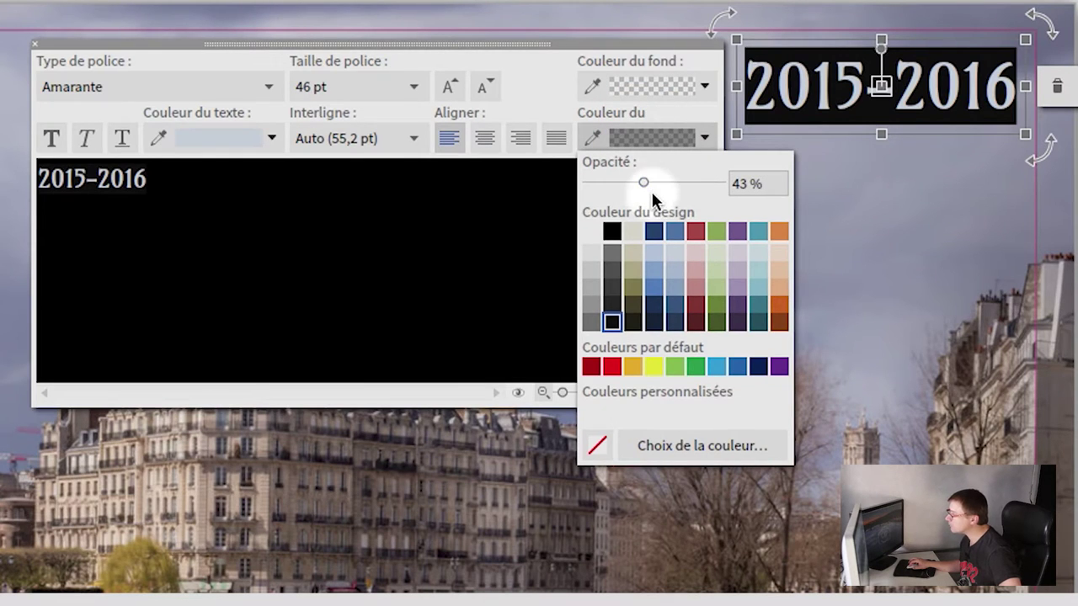
pyautogui.moveTo(645, 183); pyautogui.dragTo(525, 180)
pyautogui.click(597, 446)
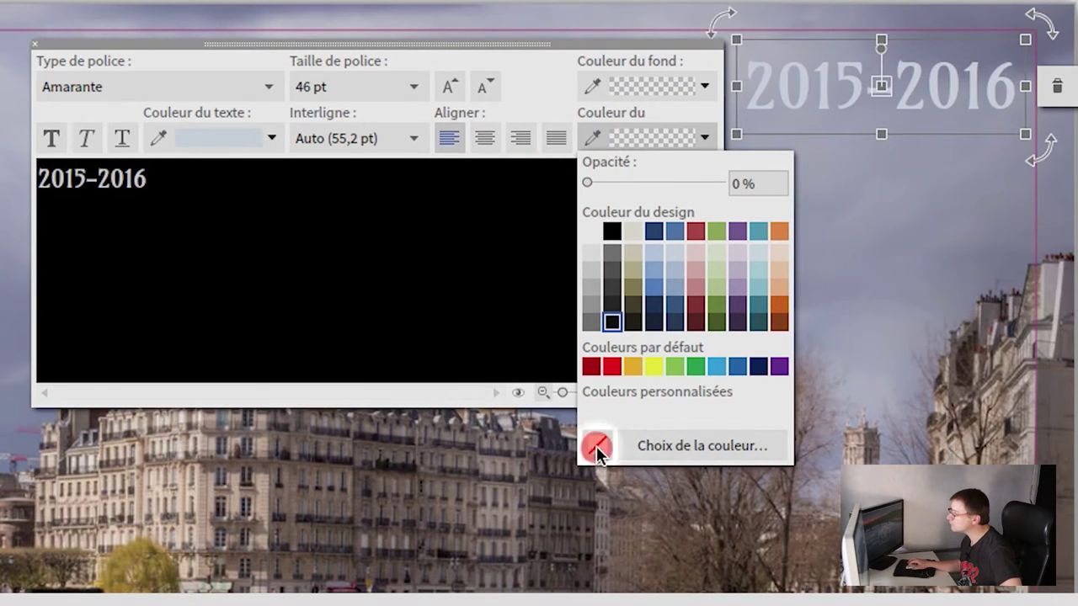
pyautogui.click(645, 84)
pyautogui.click(650, 64)
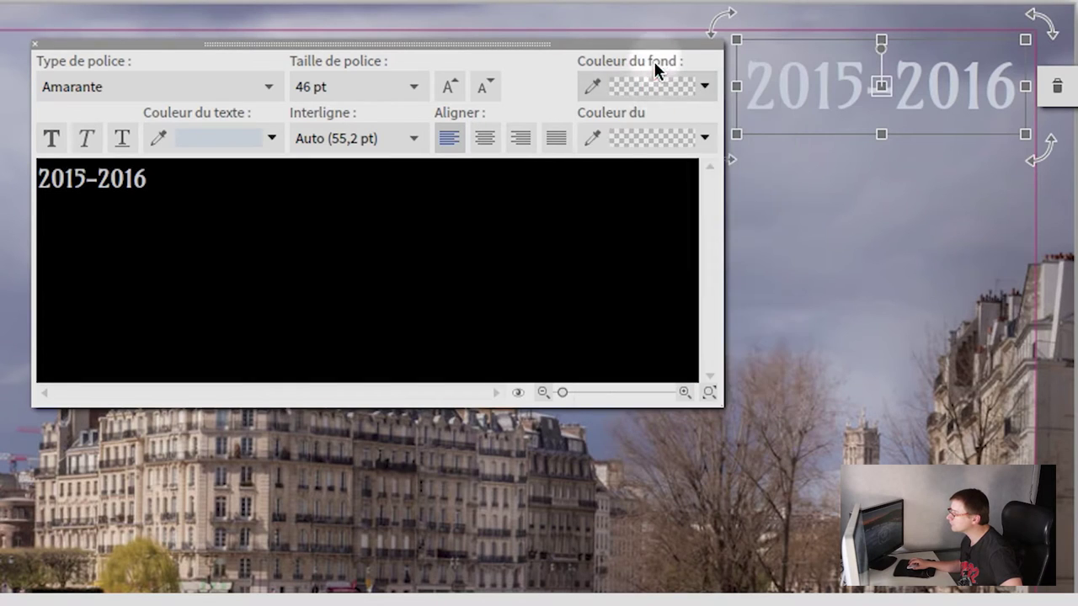
# - Apply a near-black highlight behind the front cover's 2015-2016 text and set its opacity to 30 %
pyautogui.click(647, 137)
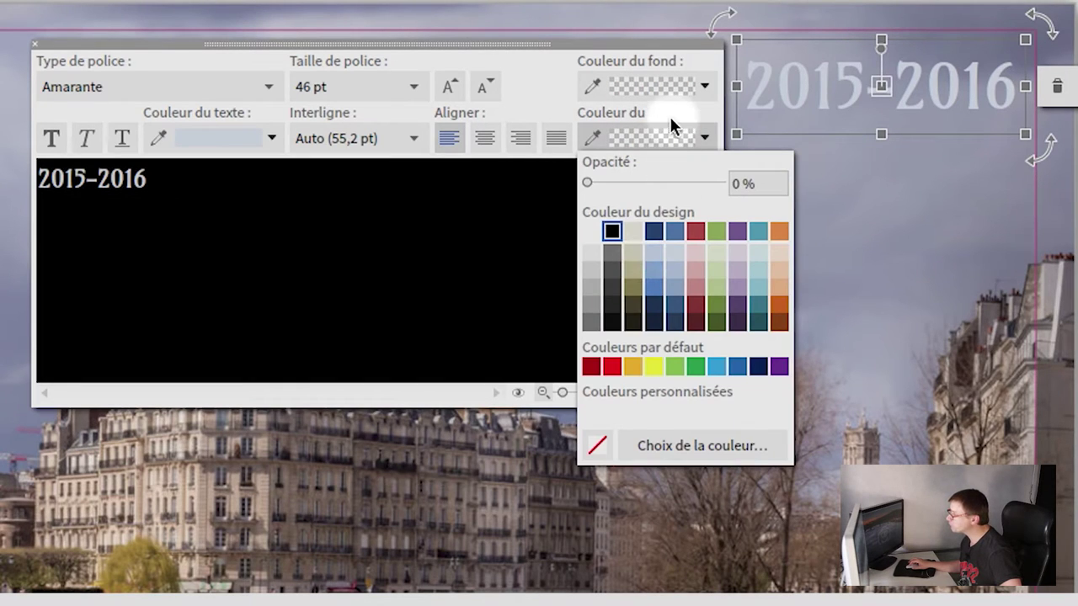
pyautogui.click(614, 320)
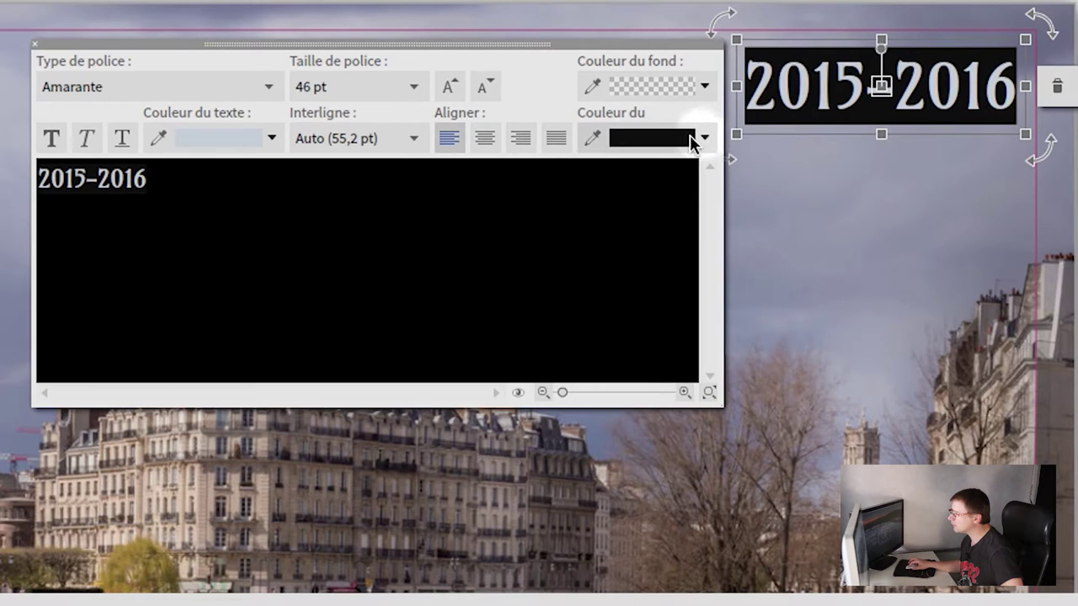
pyautogui.click(613, 138)
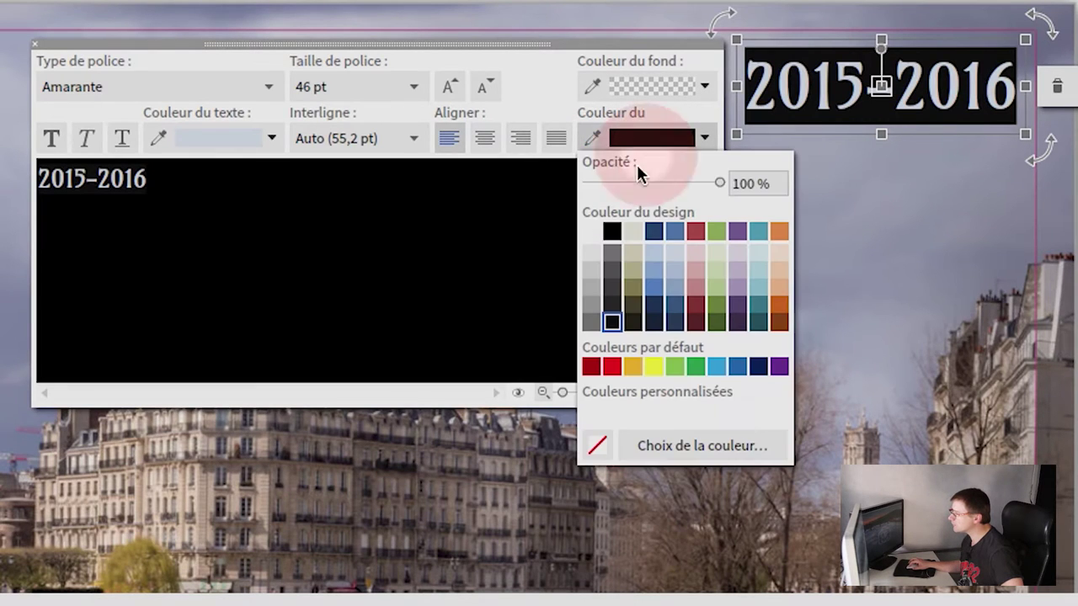
pyautogui.doubleClick(774, 186)
pyautogui.press('BackSpace')
pyautogui.write('30')
pyautogui.press('Return')
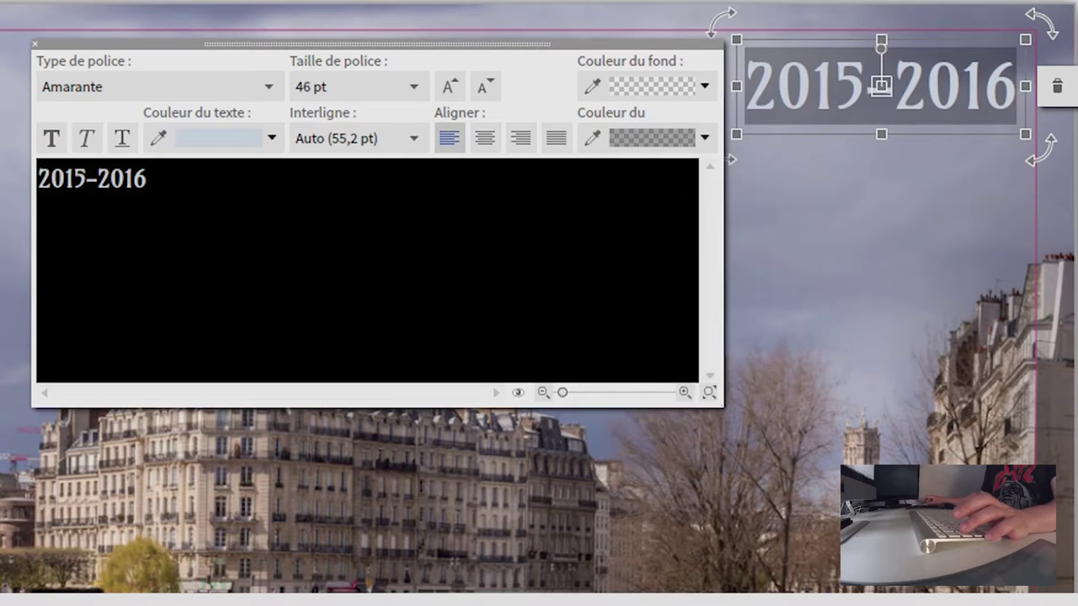
pyautogui.click(1014, 202)
# - Try a near-black background fill for the front cover's 2015-2016 text box and reset the fill to none
pyautogui.click(938, 89)
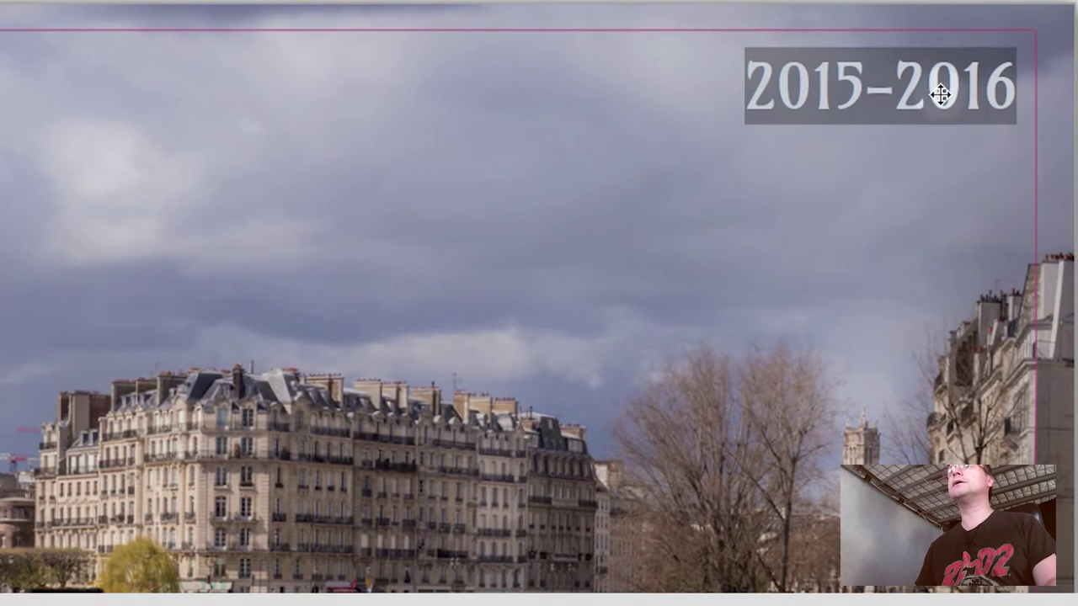
pyautogui.click(627, 102)
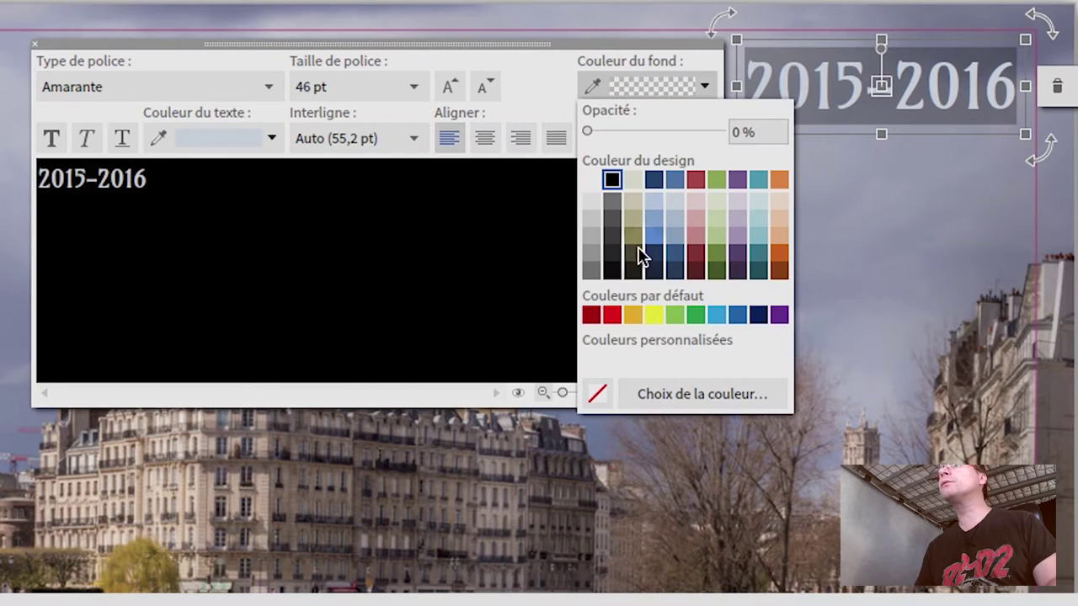
pyautogui.click(612, 268)
pyautogui.click(669, 87)
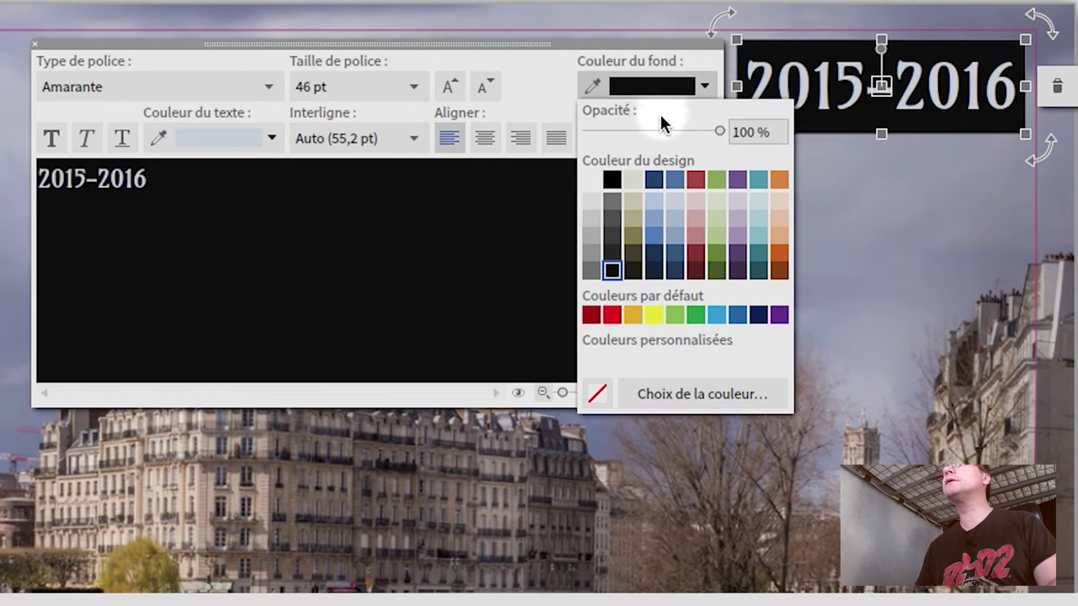
pyautogui.click(670, 84)
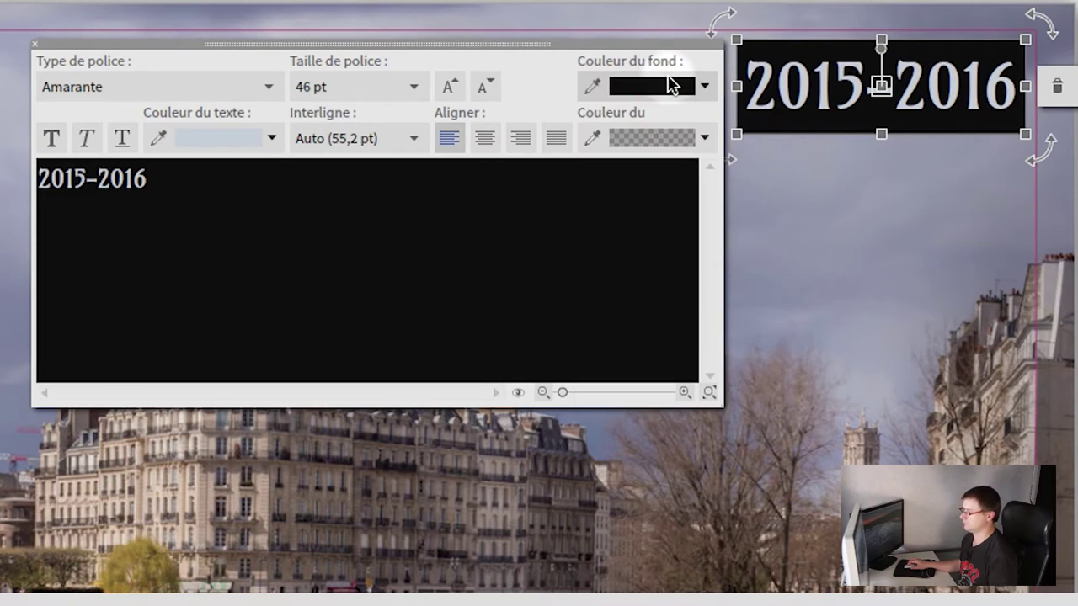
pyautogui.click(670, 84)
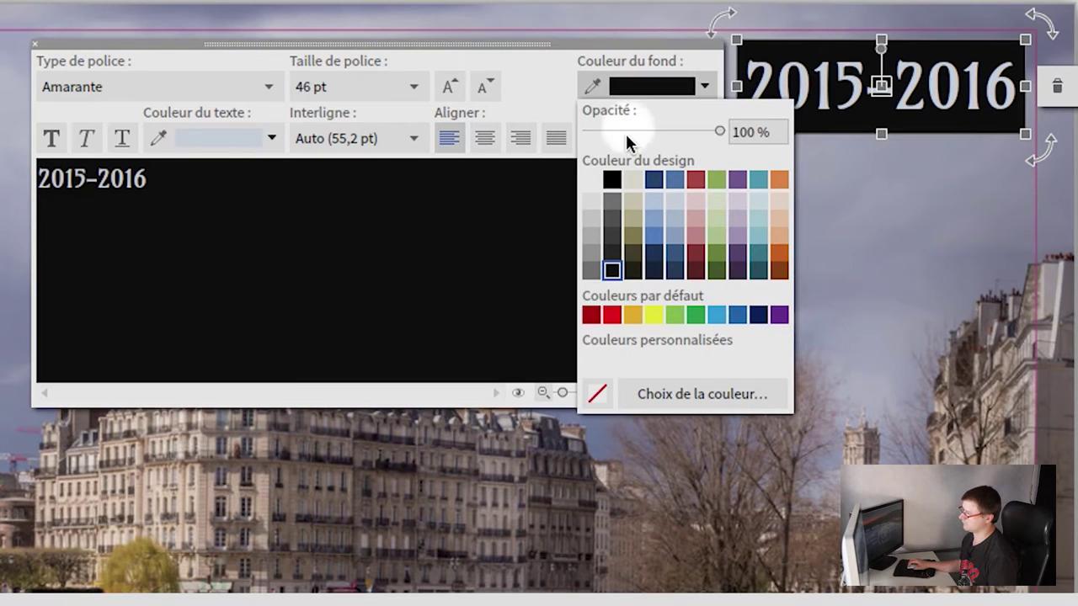
pyautogui.click(598, 395)
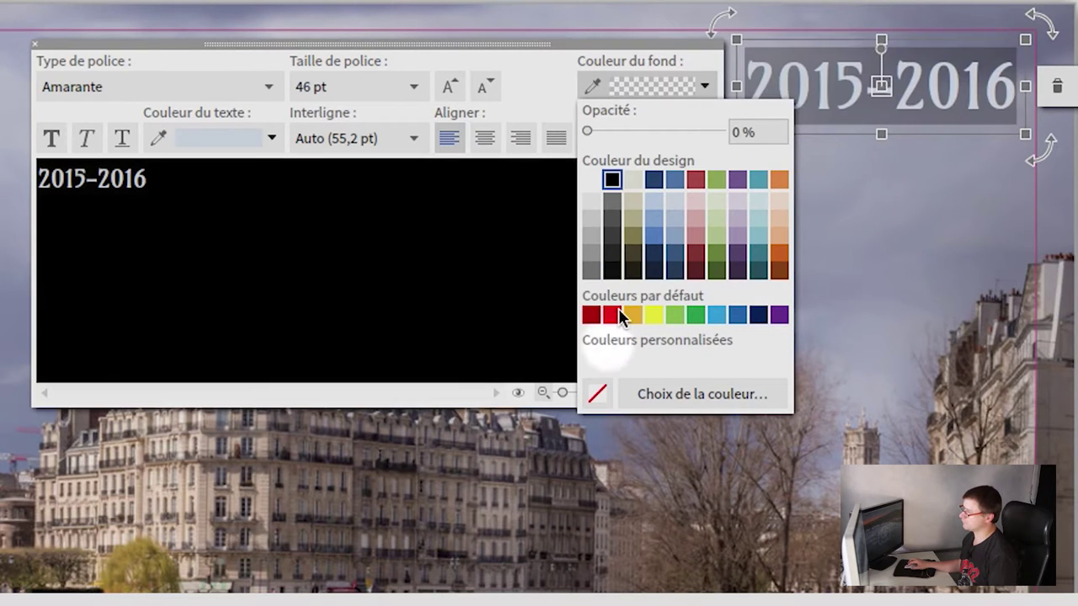
pyautogui.click(643, 53)
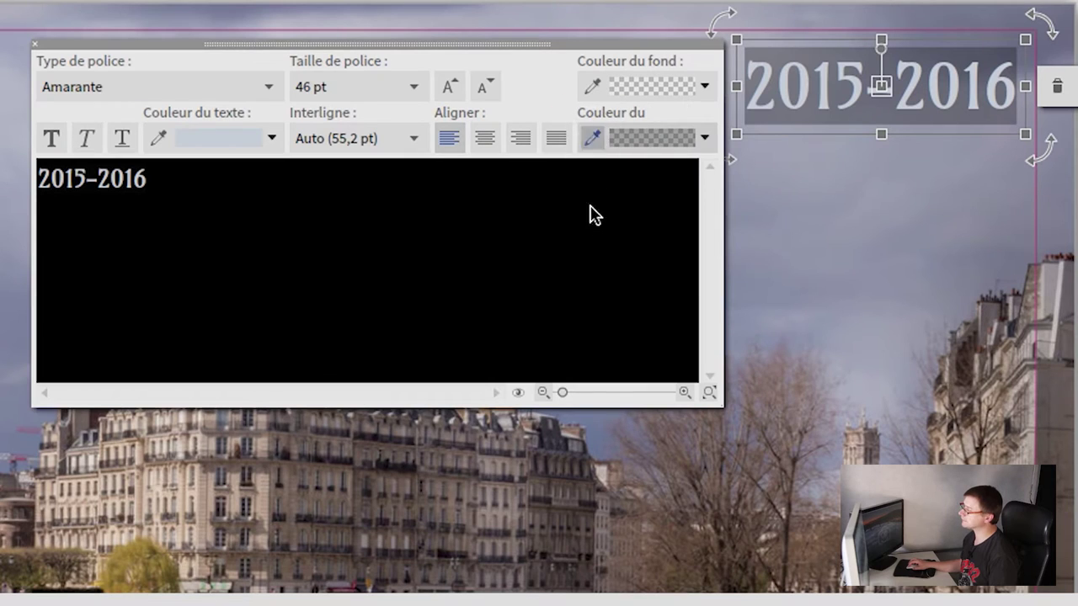
# - Remove the translucent dark highlight behind the front cover's 2015-2016 text
pyautogui.click(633, 145)
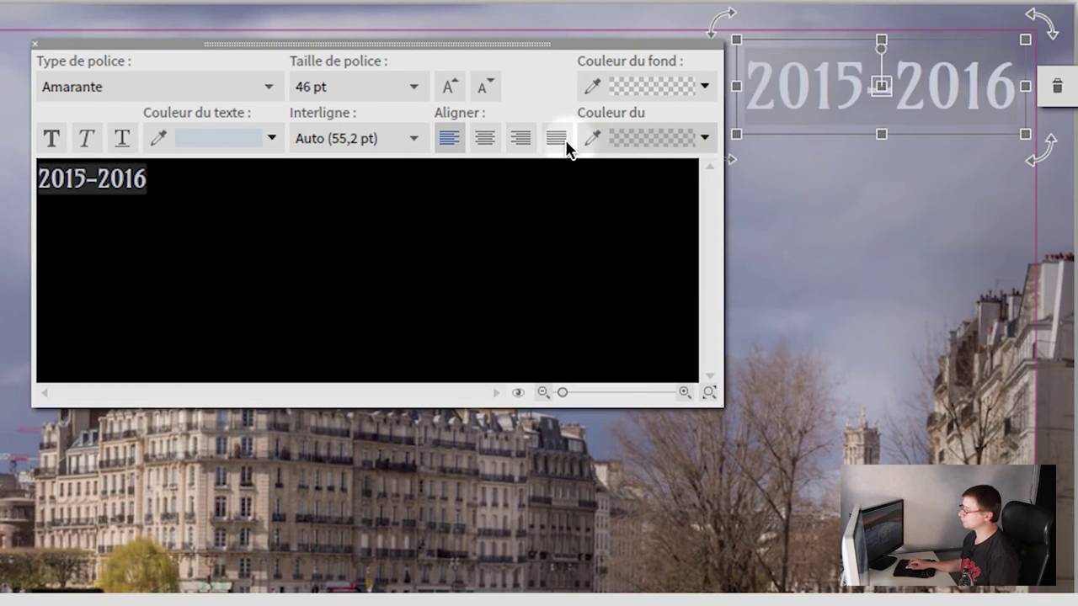
pyautogui.click(641, 142)
pyautogui.click(598, 447)
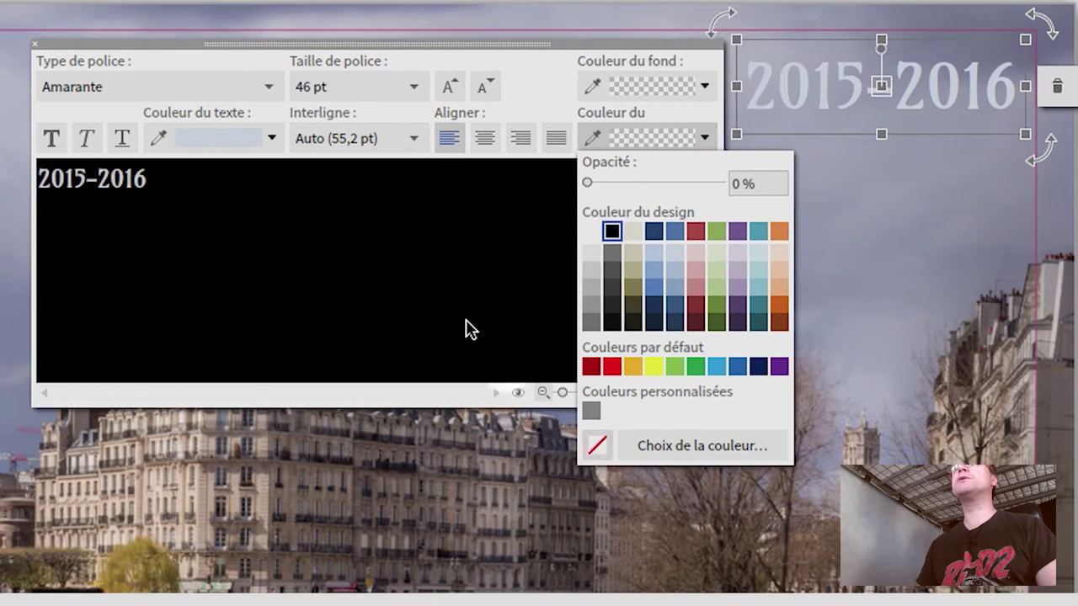
# - Set the front cover's 2015-2016 text colour to near-black with 30 % opacity
pyautogui.click(271, 138)
pyautogui.click(176, 327)
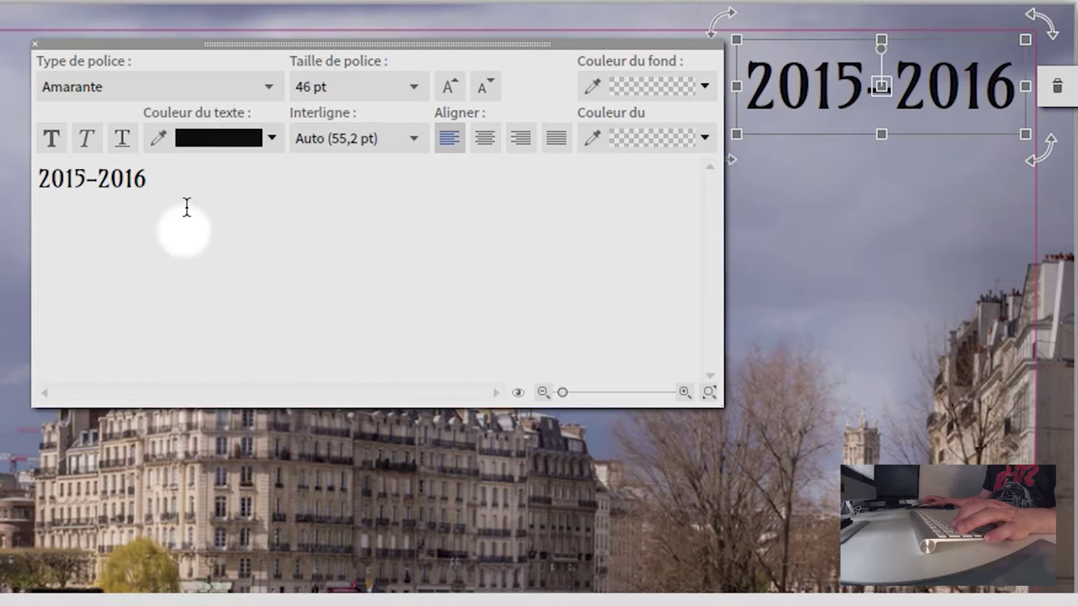
pyautogui.click(192, 140)
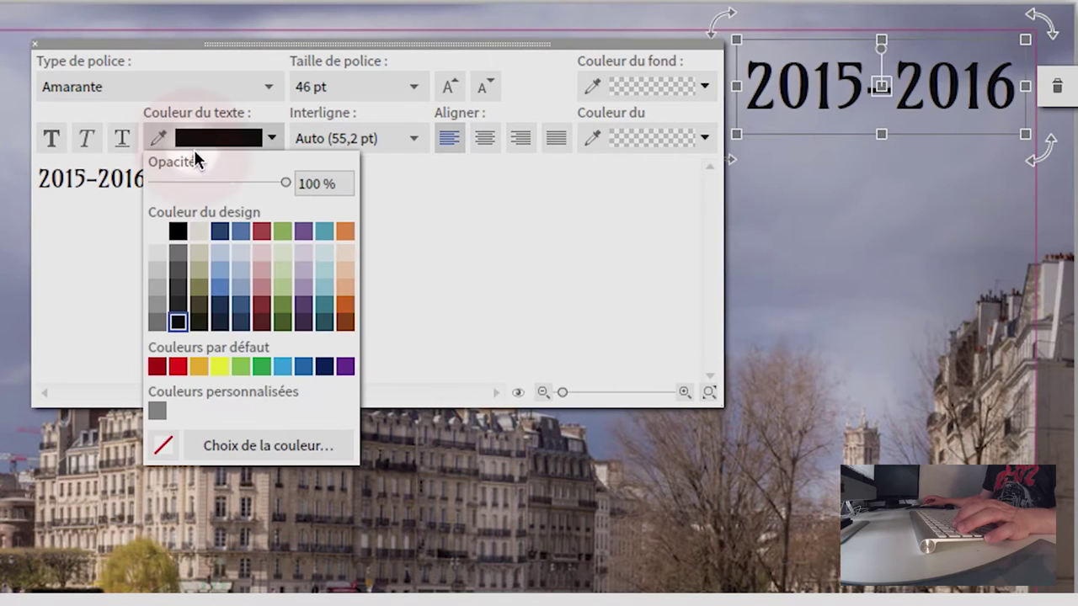
pyautogui.click(320, 183)
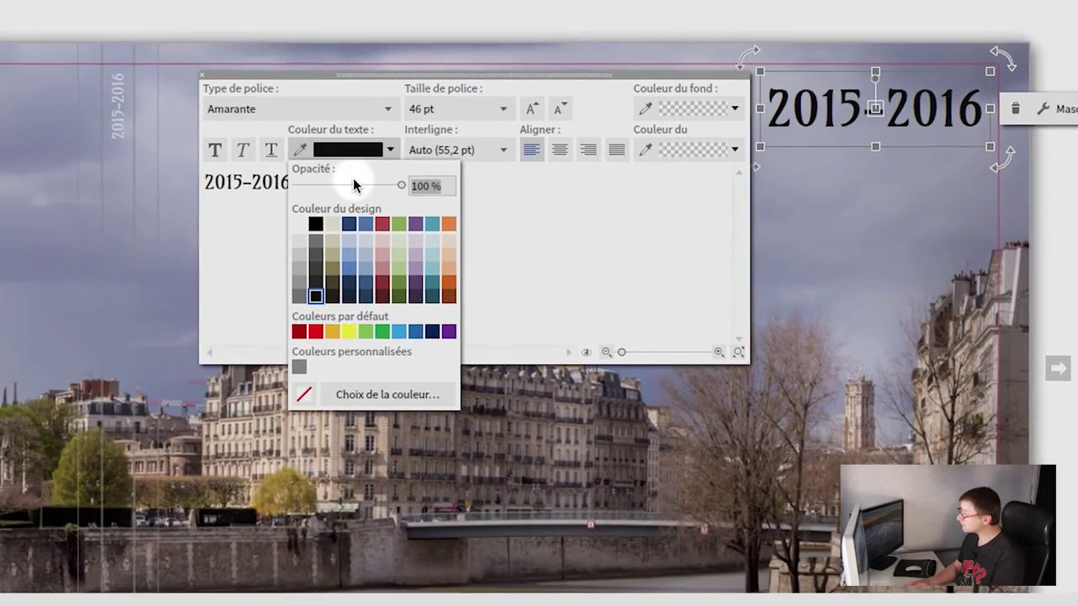
pyautogui.write('30')
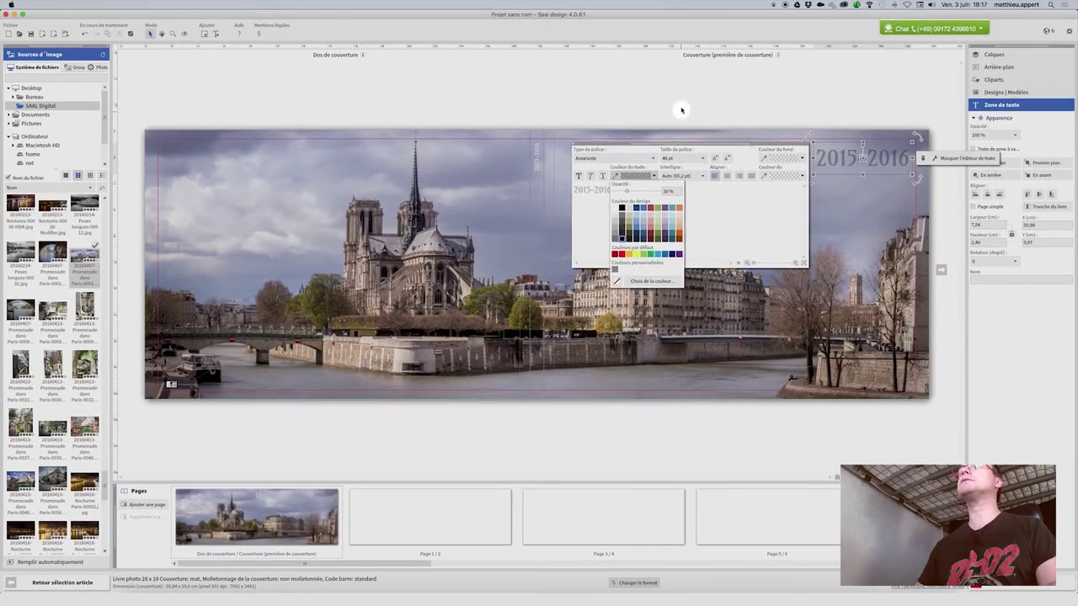
pyautogui.click(623, 80)
# - Select the 2015-2016 text on the book's spine and open its text colour choices
pyautogui.click(537, 164)
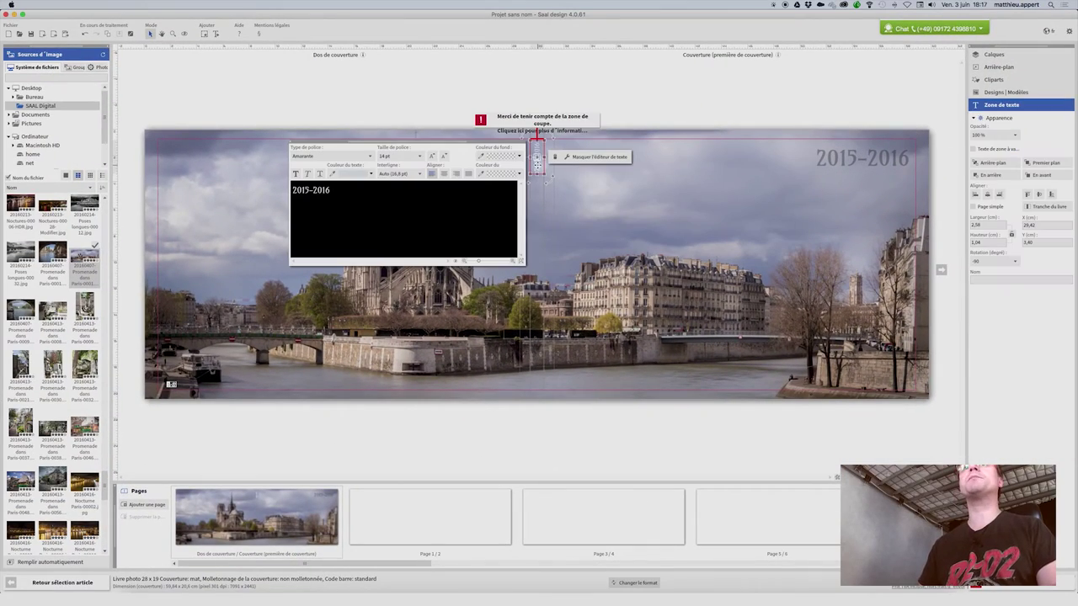
pyautogui.tripleClick(337, 233)
pyautogui.click(370, 174)
# - Open the page 1/2 spread and browse the Ludique templates among the Mises en page (sobres) designs
pyautogui.click(455, 502)
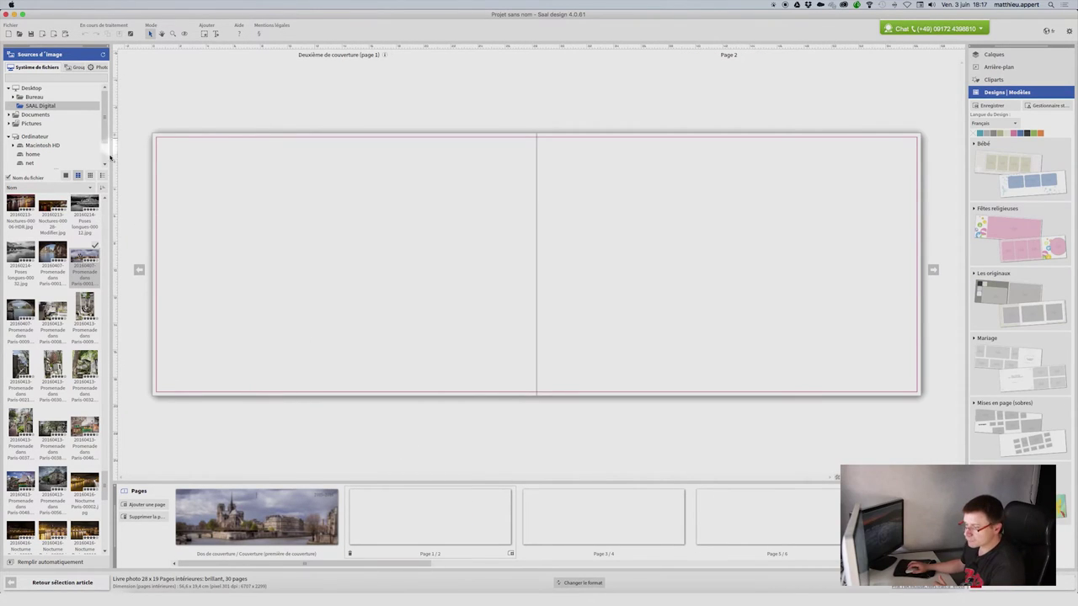
pyautogui.moveTo(108, 484); pyautogui.dragTo(382, 233)
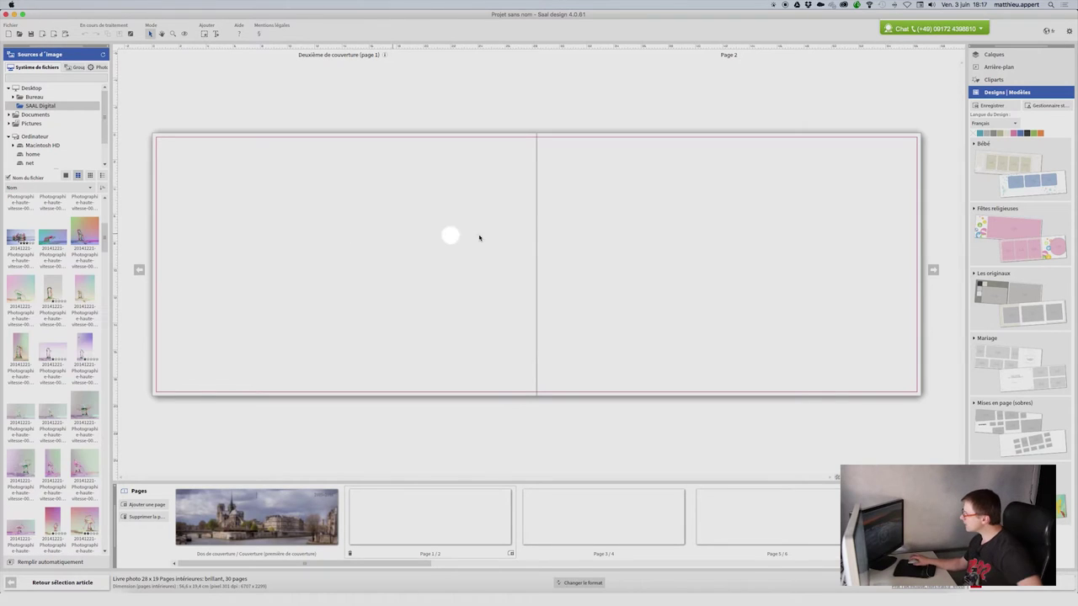
pyautogui.click(1009, 300)
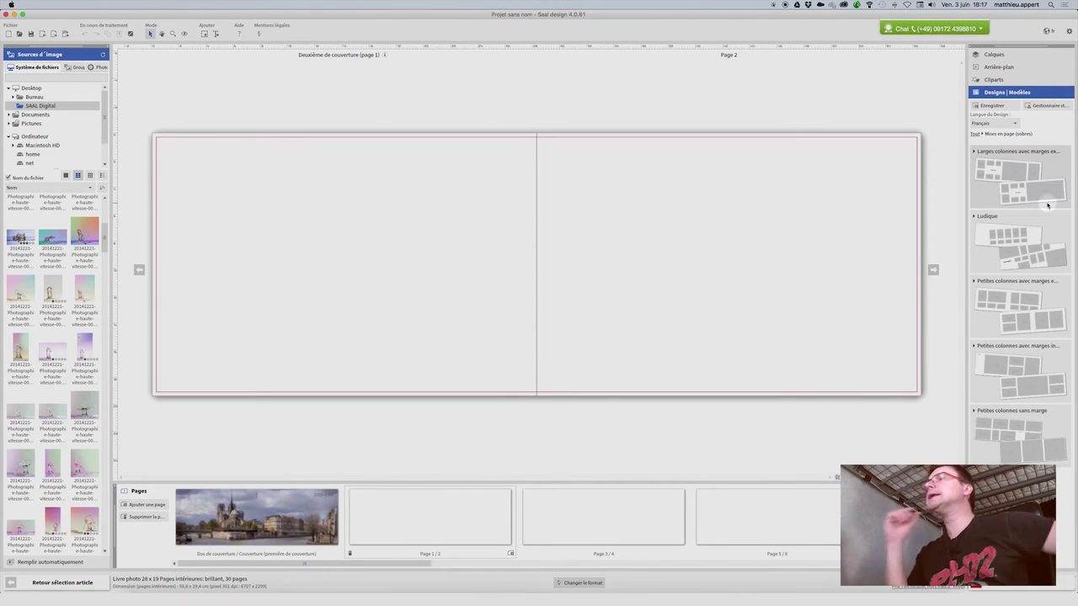
pyautogui.click(1044, 240)
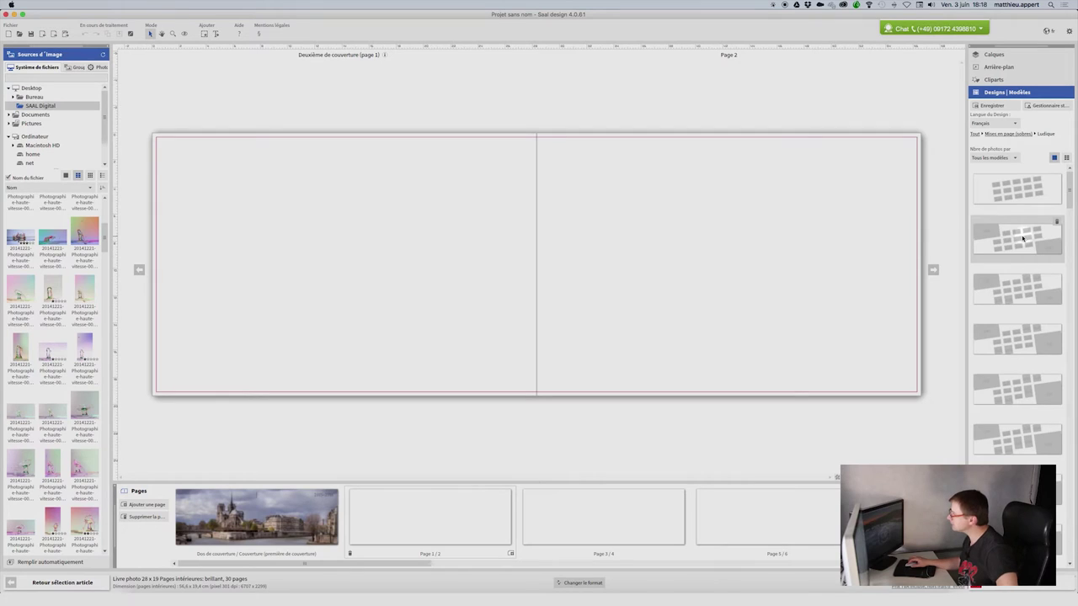
pyautogui.moveTo(1072, 193); pyautogui.dragTo(1074, 505)
# - Filter the Petites colonnes sans marge templates to one image zone and apply the one with a large zone on the left to pages 1/2
pyautogui.click(1003, 158)
pyautogui.click(988, 177)
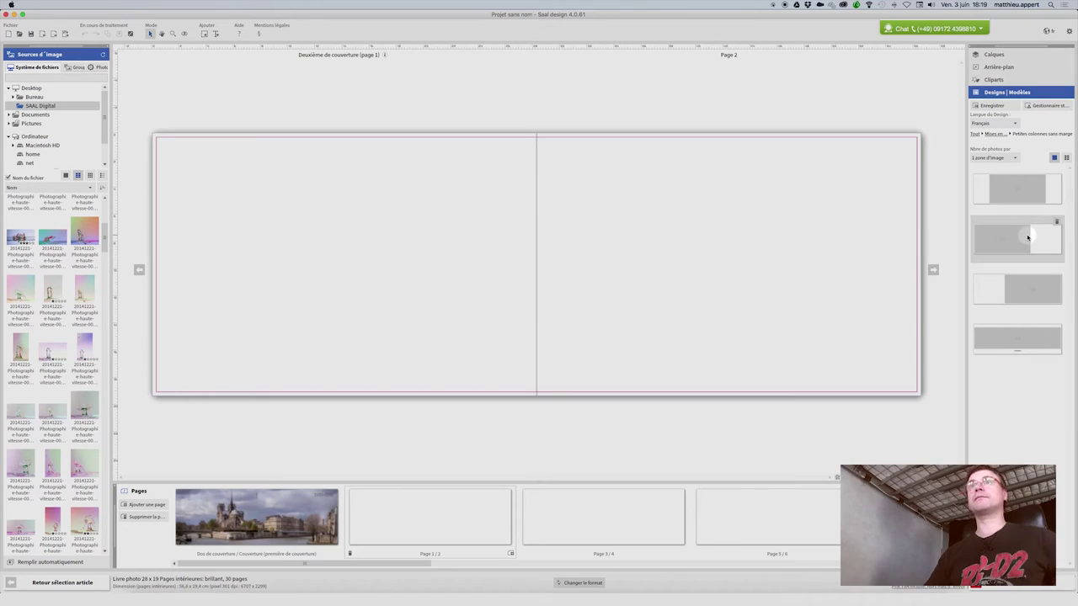
pyautogui.click(991, 242)
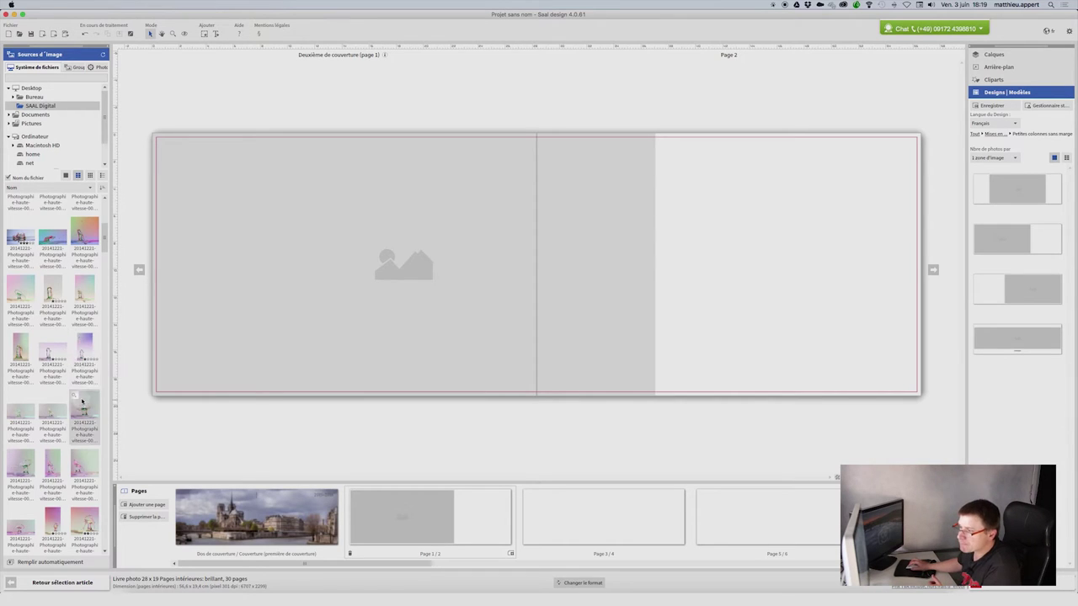
# - Place the high-speed liquid splash photo in the image zone of pages 1/2 and move the frame to the spread's right edge
pyautogui.click(105, 198)
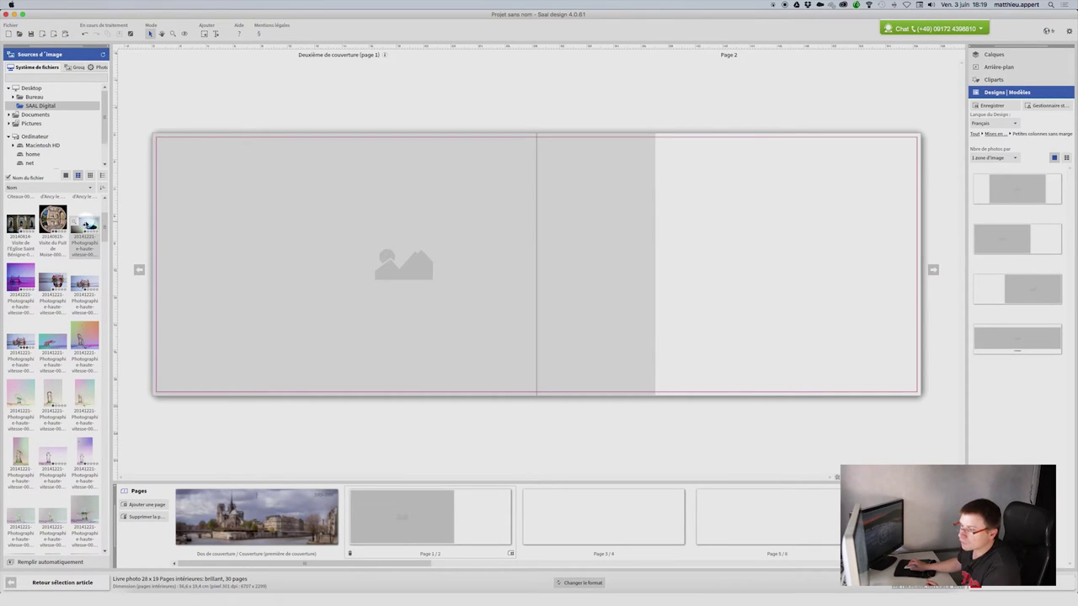
pyautogui.moveTo(86, 224); pyautogui.dragTo(373, 246)
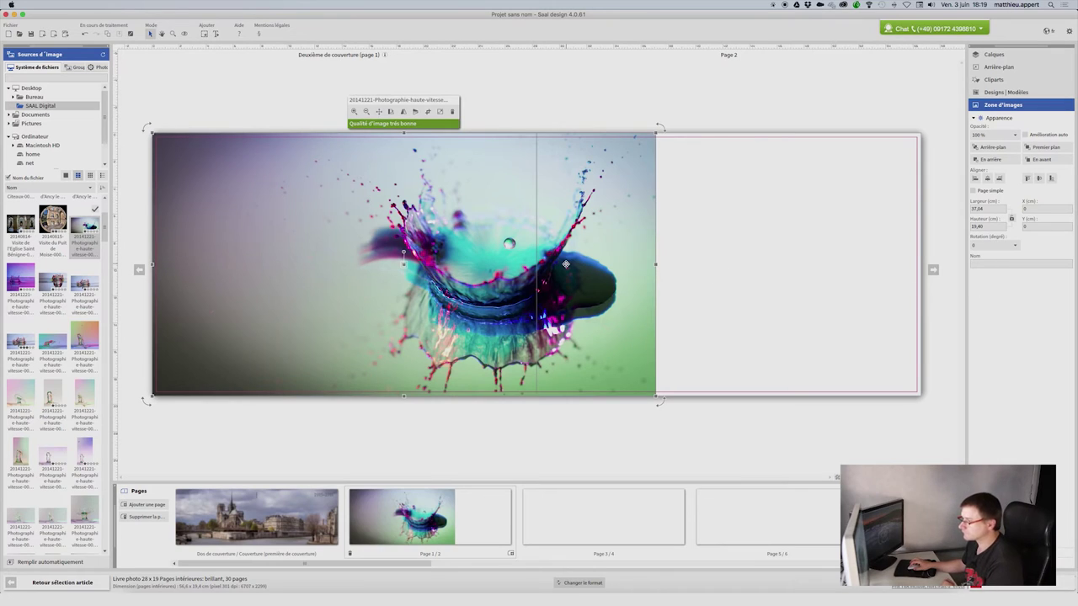
pyautogui.moveTo(578, 265); pyautogui.dragTo(832, 264)
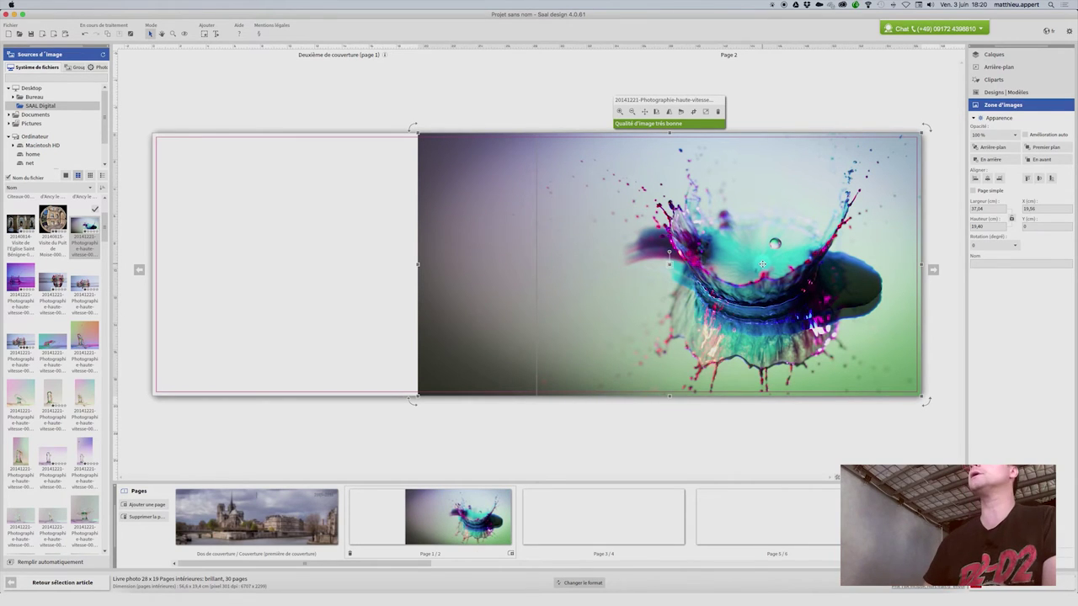
pyautogui.click(275, 234)
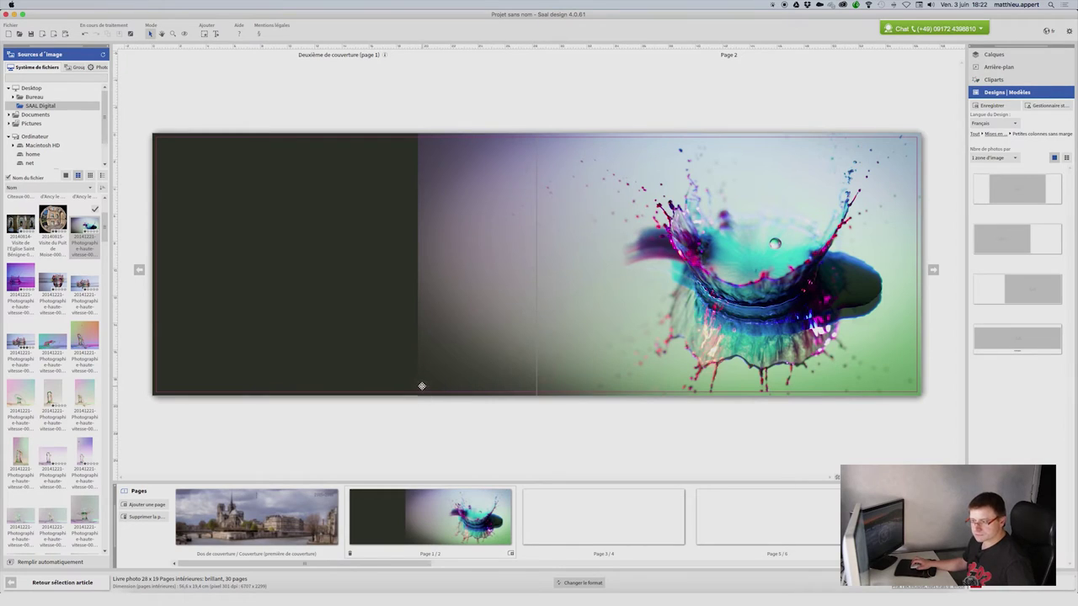
# - Set the solid background colour of pages 1/2 by sampling the dark lower-left edge of the splash photo
pyautogui.click(987, 67)
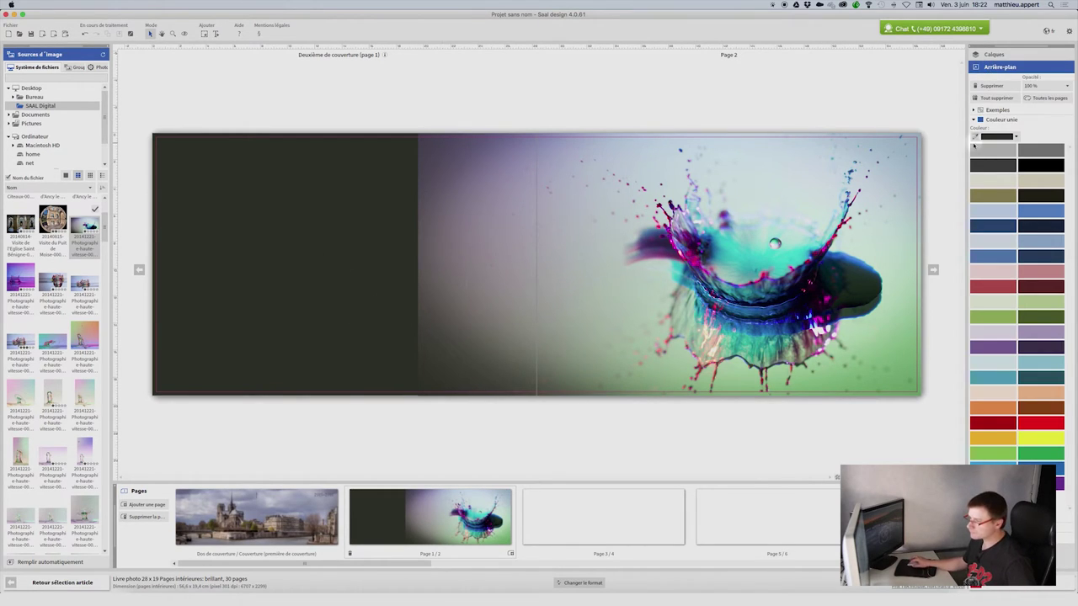
pyautogui.click(977, 139)
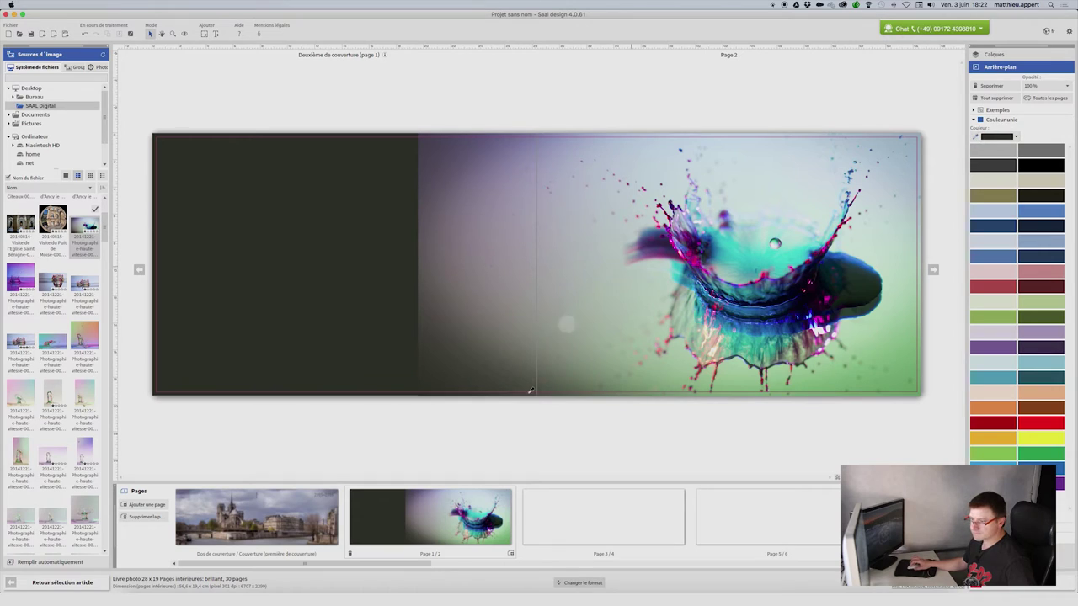
pyautogui.click(422, 384)
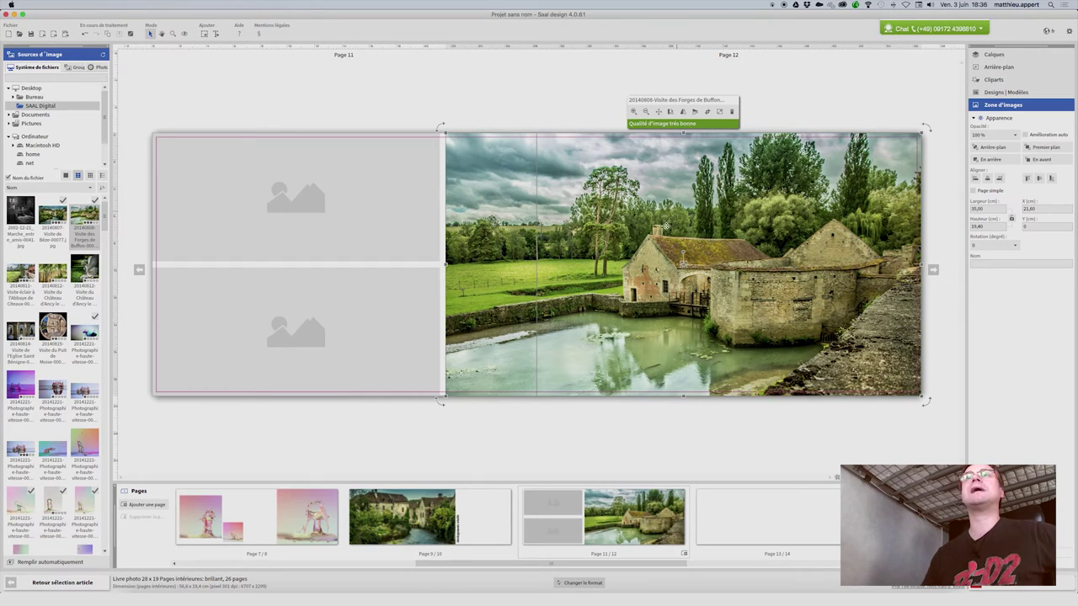
# - Examine the image frames on pages 11/12, including the Forges de Buffon photo's width, height, position and rotation settings
pyautogui.click(421, 189)
pyautogui.click(361, 299)
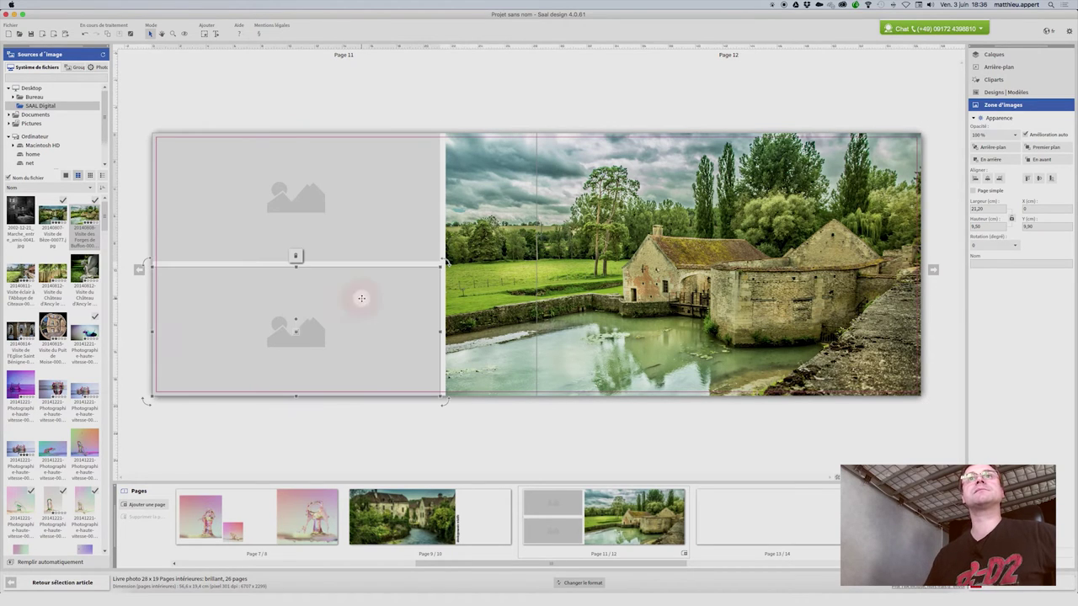
pyautogui.click(469, 259)
pyautogui.moveTo(436, 128); pyautogui.dragTo(466, 138)
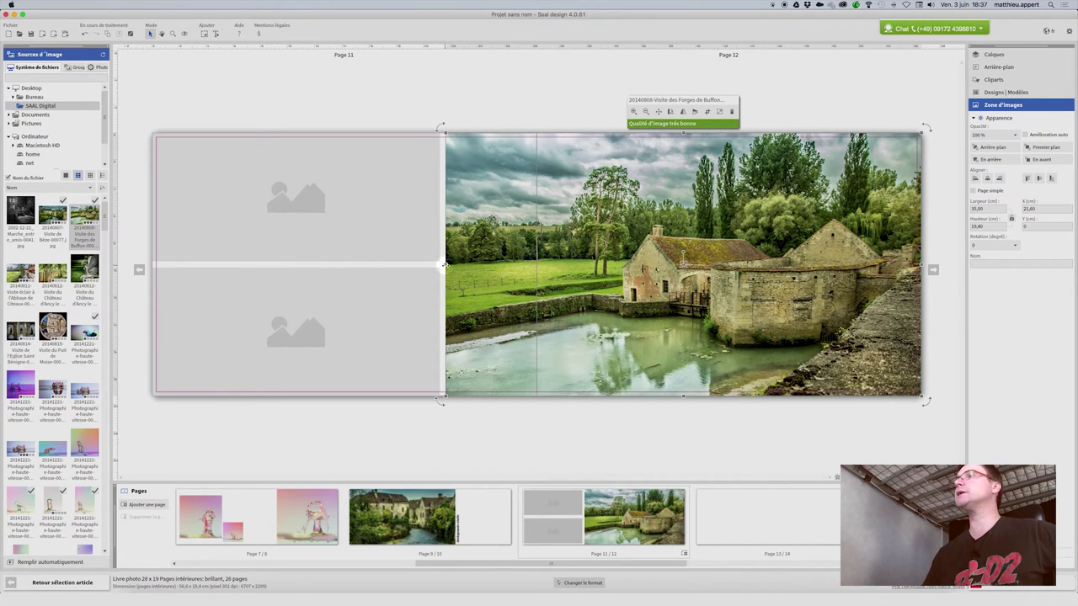
pyautogui.click(969, 211)
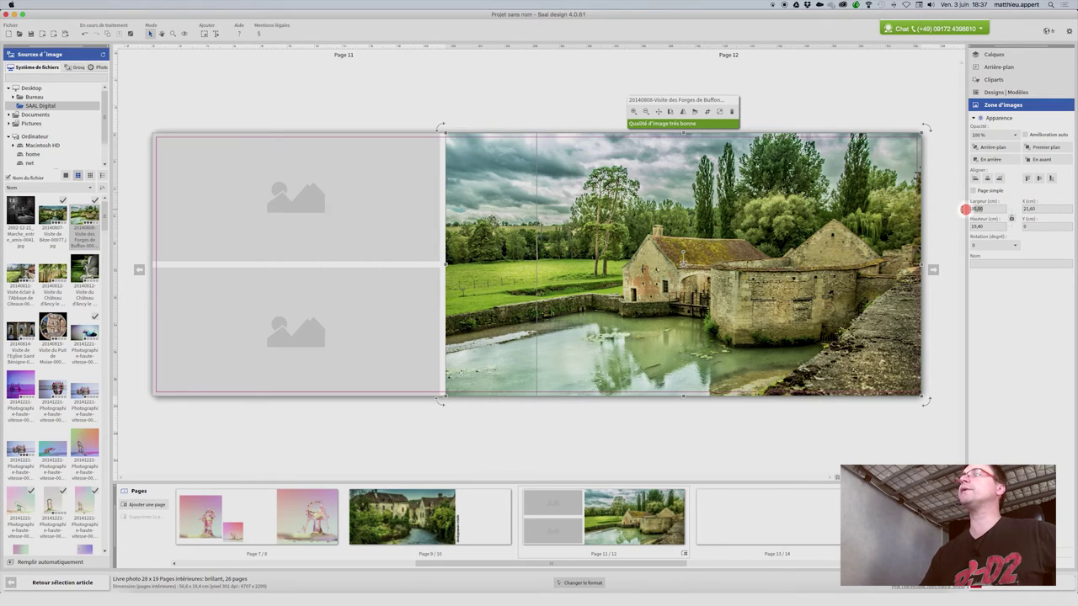
pyautogui.click(1017, 209)
pyautogui.click(982, 227)
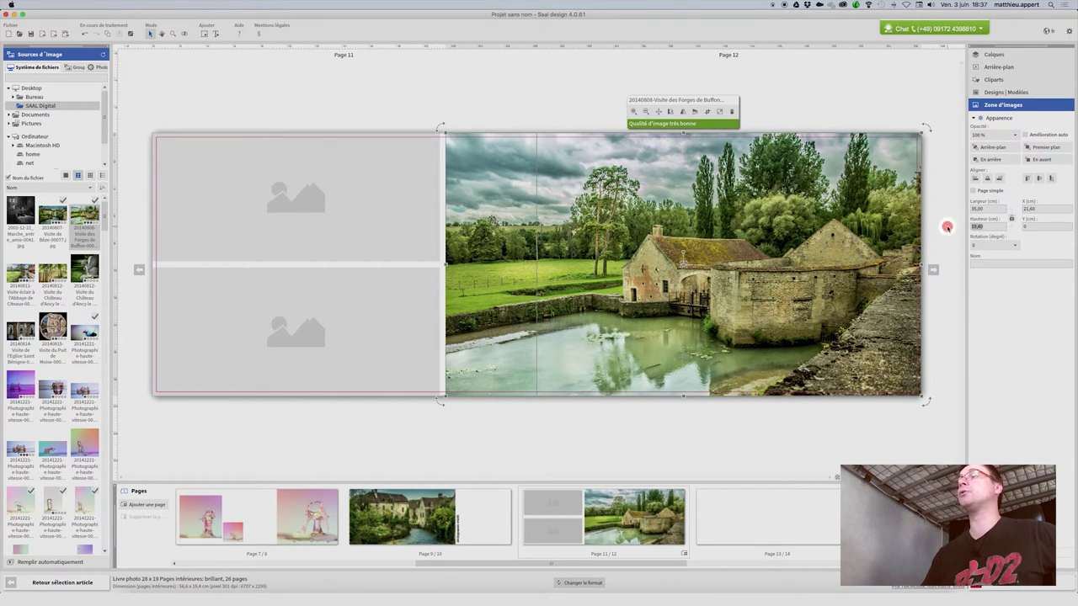
pyautogui.click(990, 246)
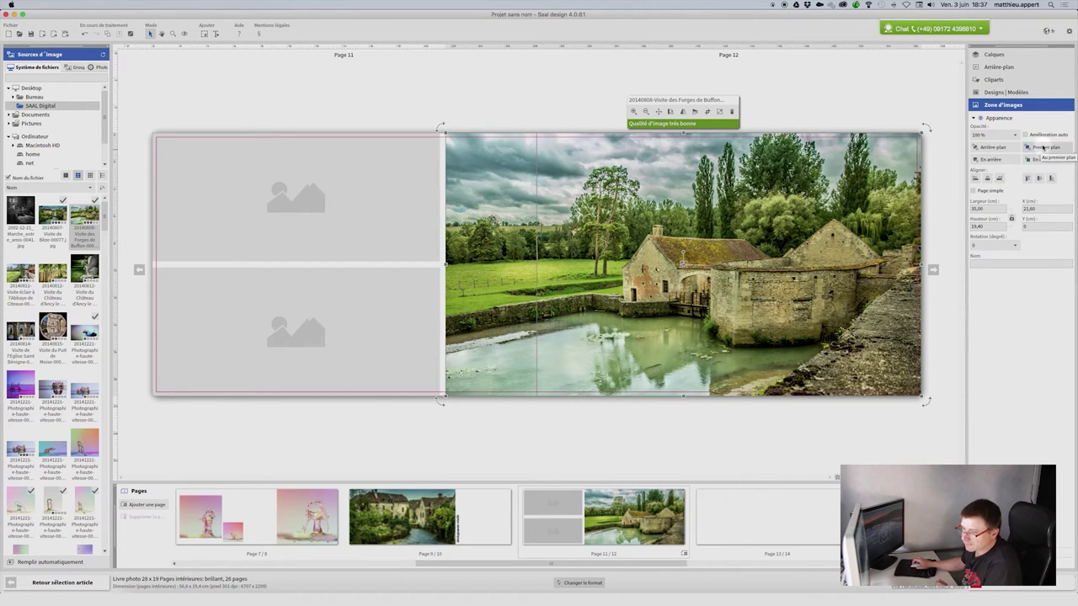
# - Place the Château d'Ancy le Franc photo in the lower empty image frame on page 11
pyautogui.click(354, 219)
pyautogui.moveTo(52, 274)
pyautogui.mouseDown()
pyautogui.moveTo(320, 315)
pyautogui.moveTo(354, 313)
pyautogui.moveTo(444, 275)
pyautogui.mouseUp()
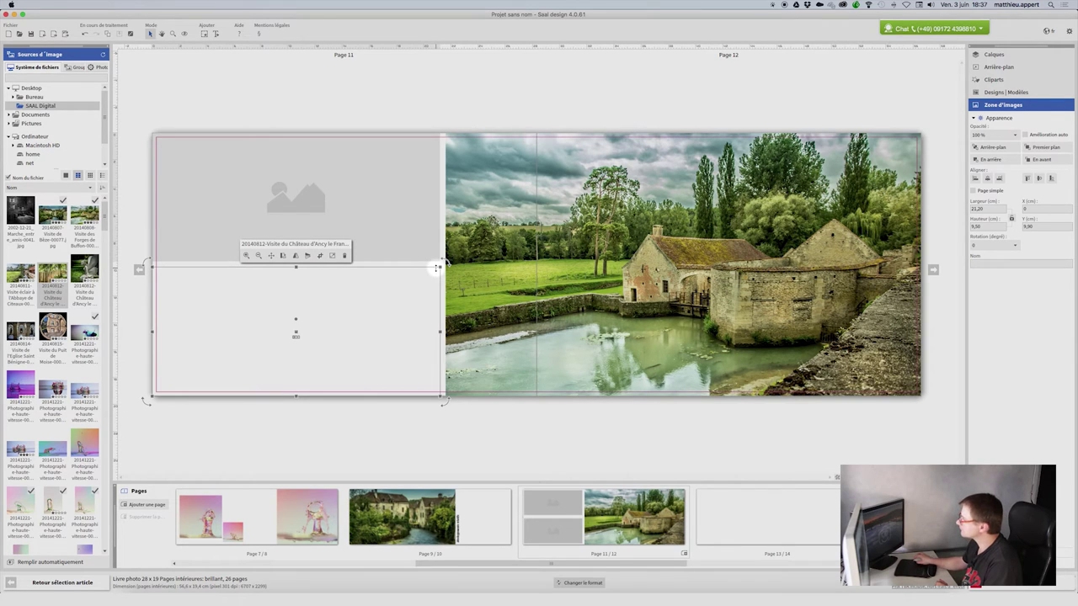
pyautogui.moveTo(437, 267); pyautogui.dragTo(437, 268)
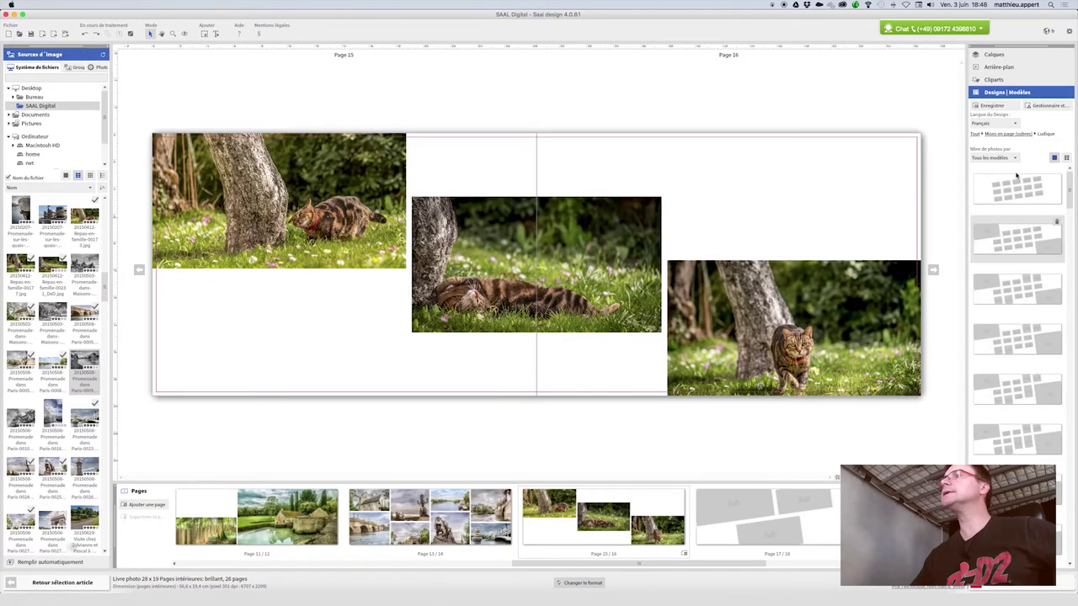
# - Filter the Ludique templates to three image zones and apply the third tilted layout to pages 15/16
pyautogui.click(1001, 158)
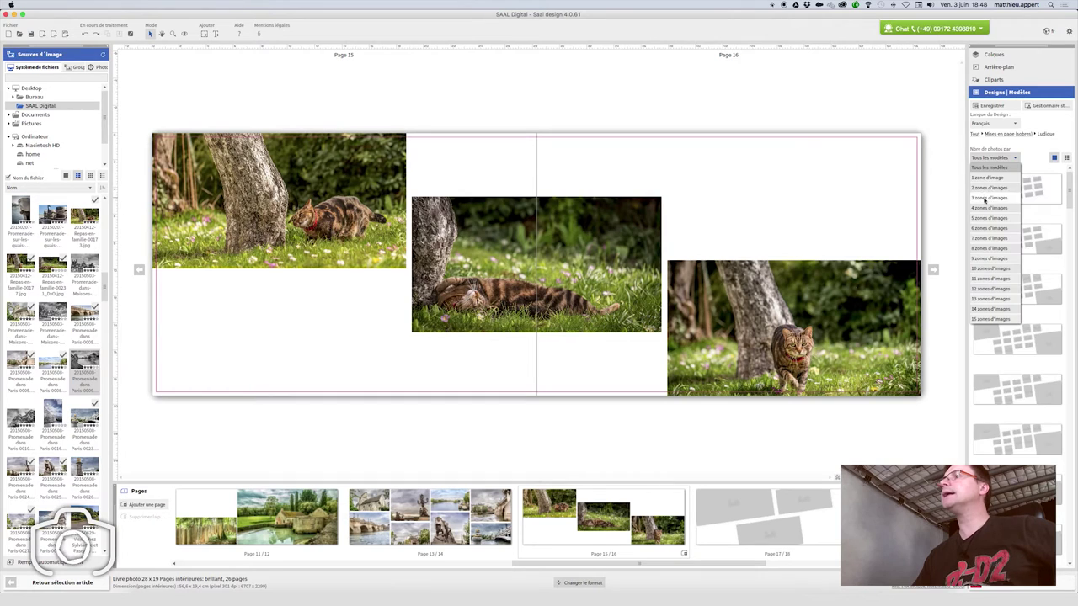
pyautogui.click(992, 193)
pyautogui.doubleClick(1017, 286)
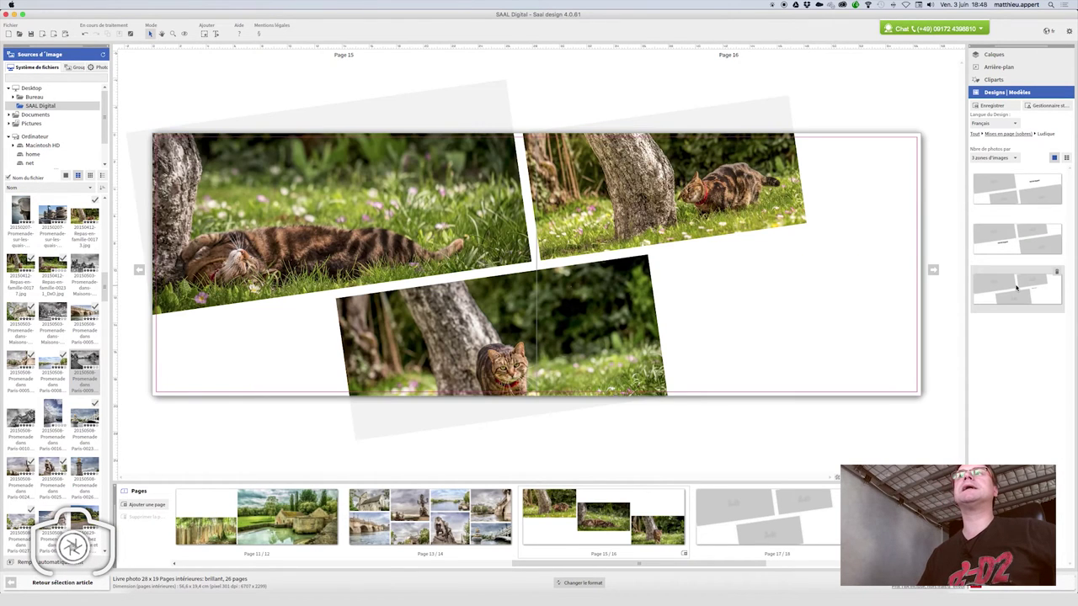
# - Replace the photo in the large tilted frame on page 15 with 20150412-Repas-en-famille-00173.jpg and reframe it at a lower zoom
pyautogui.click(329, 196)
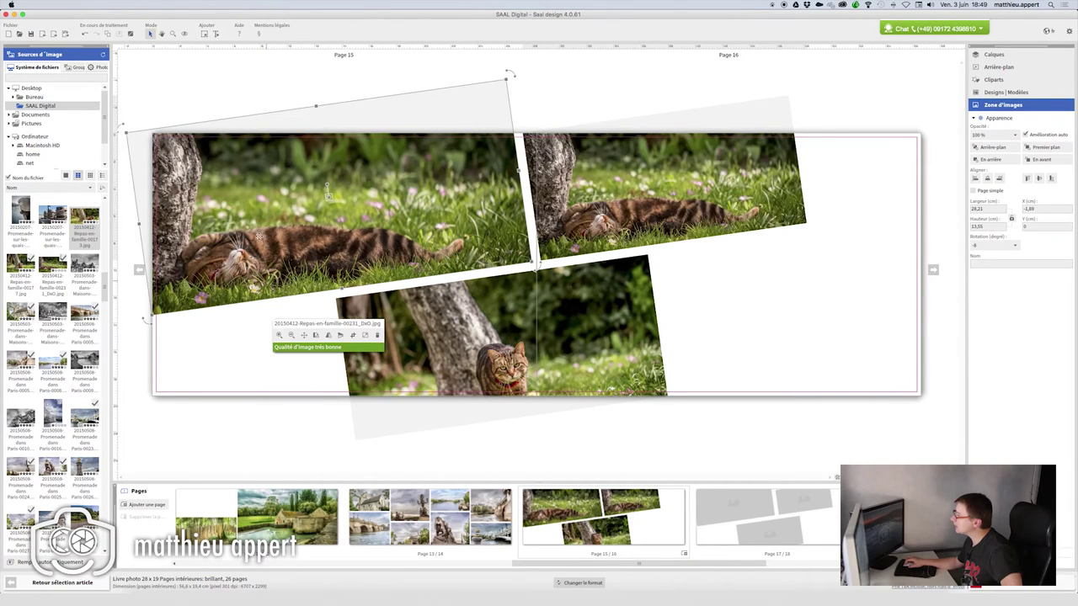
pyautogui.moveTo(89, 216); pyautogui.dragTo(353, 184)
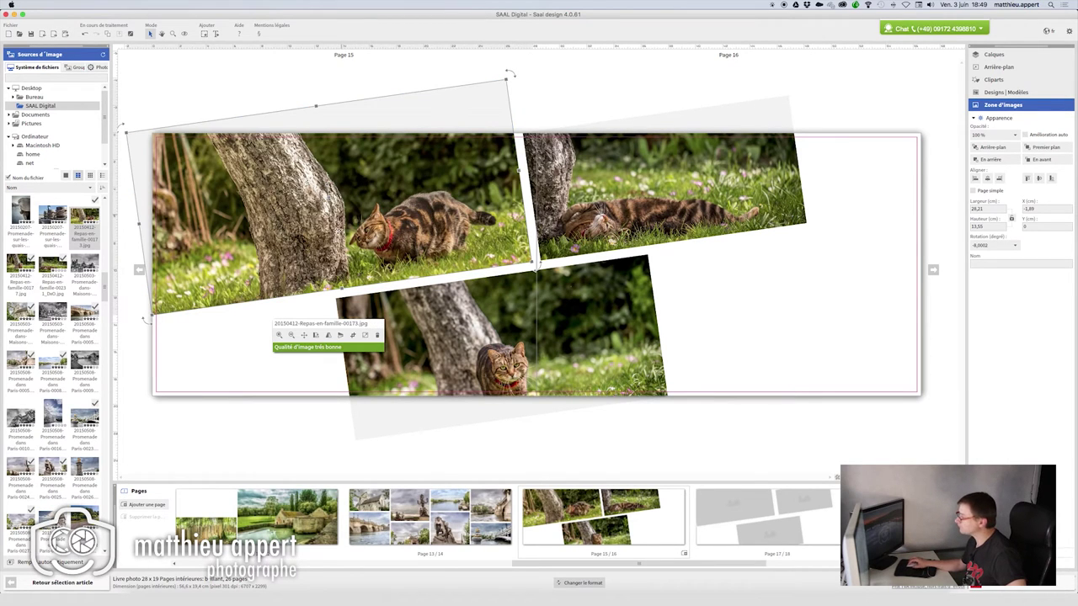
pyautogui.click(292, 336)
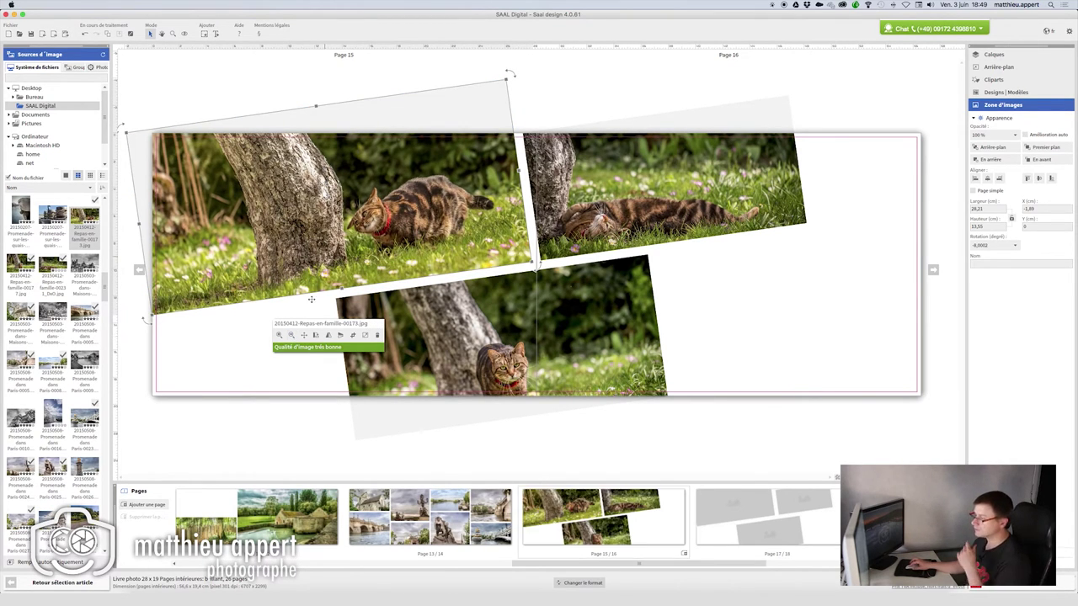
pyautogui.click(304, 336)
pyautogui.moveTo(334, 258); pyautogui.dragTo(291, 247)
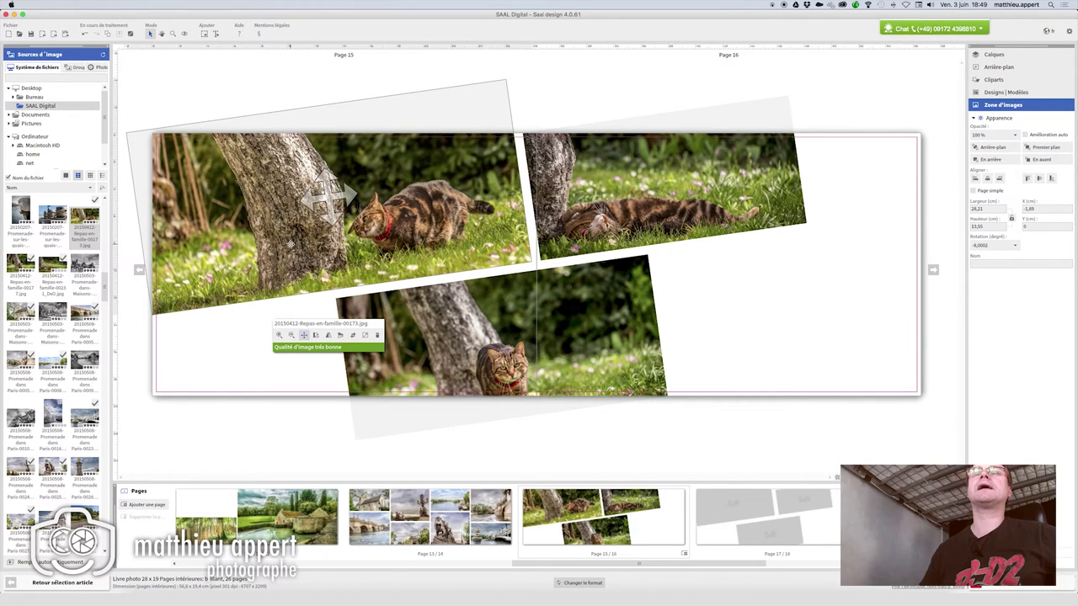
# - Zoom in on the walking cat photo inside the lower tilted frame of pages 15/16
pyautogui.click(478, 252)
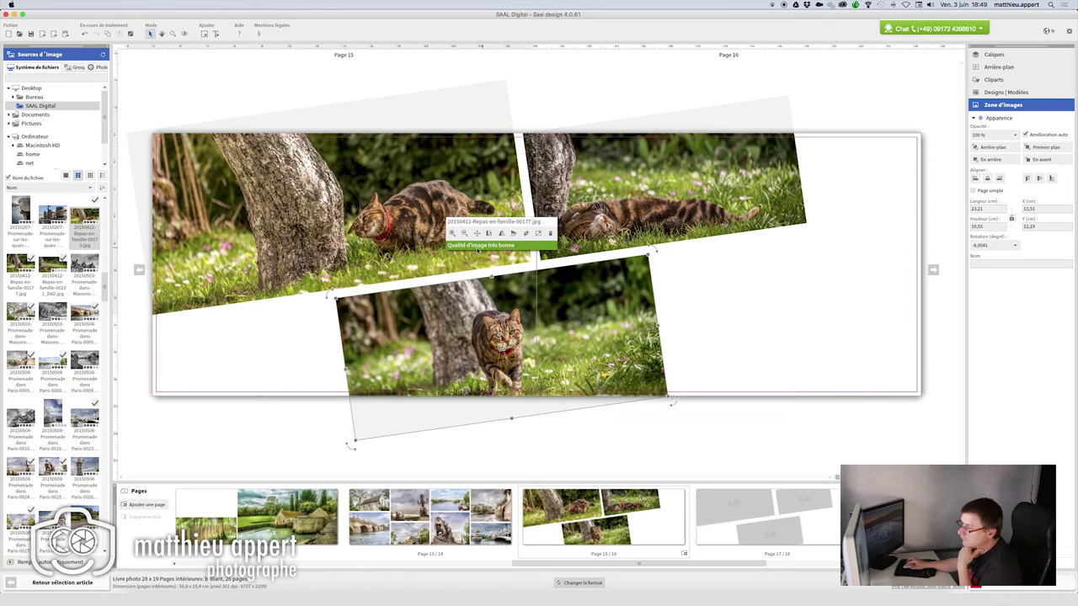
pyautogui.click(453, 233)
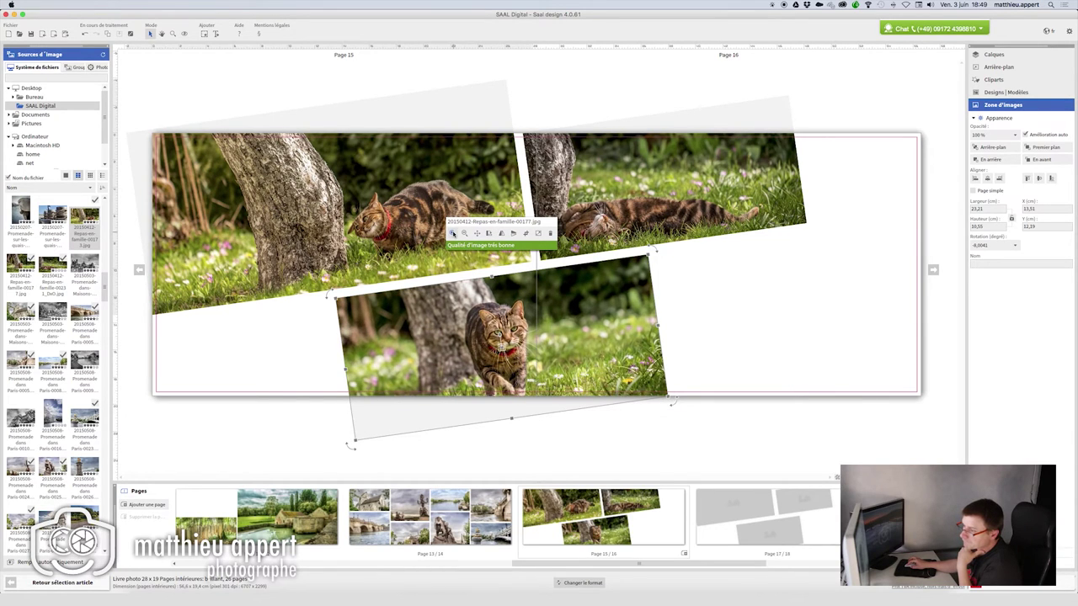
# - Reposition the walking cat photo inside the lower tilted frame of pages 15/16
pyautogui.moveTo(504, 316); pyautogui.dragTo(597, 288)
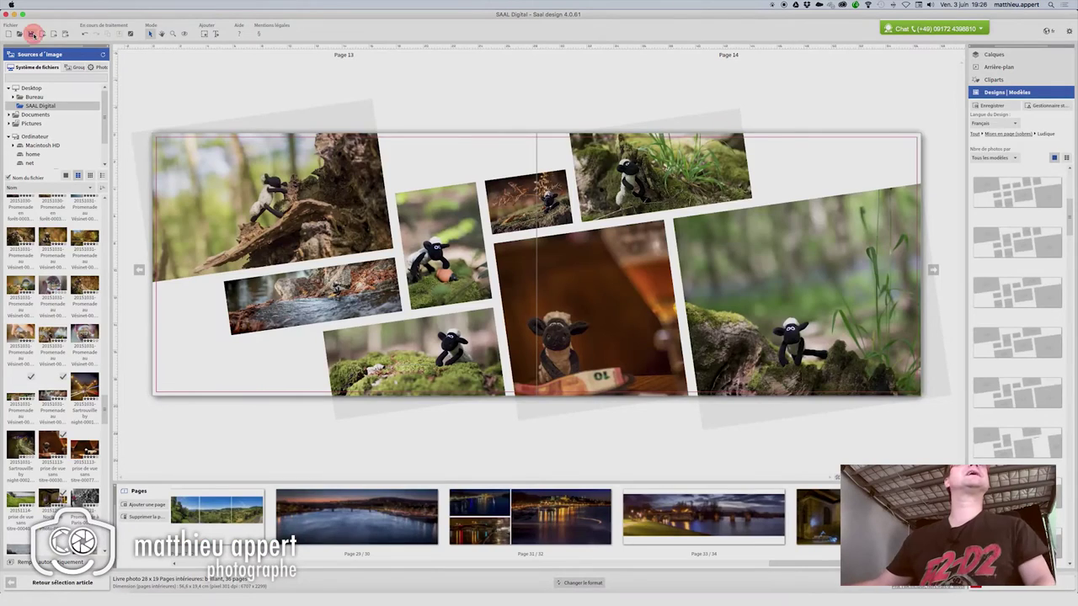
# - Save the photo book project under the name SAAL Digital
pyautogui.click(32, 34)
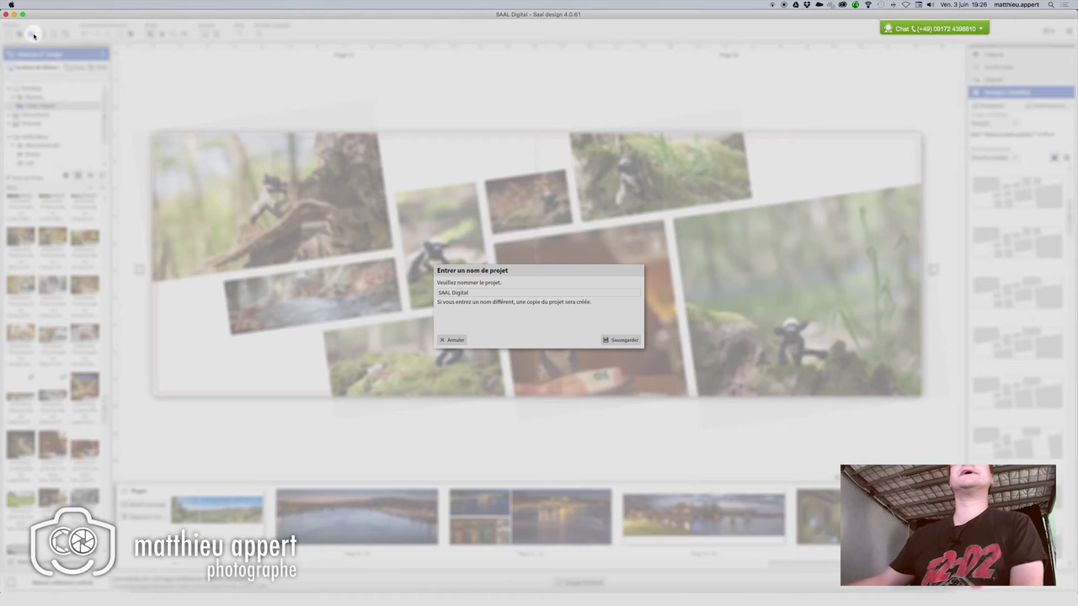
pyautogui.click(621, 340)
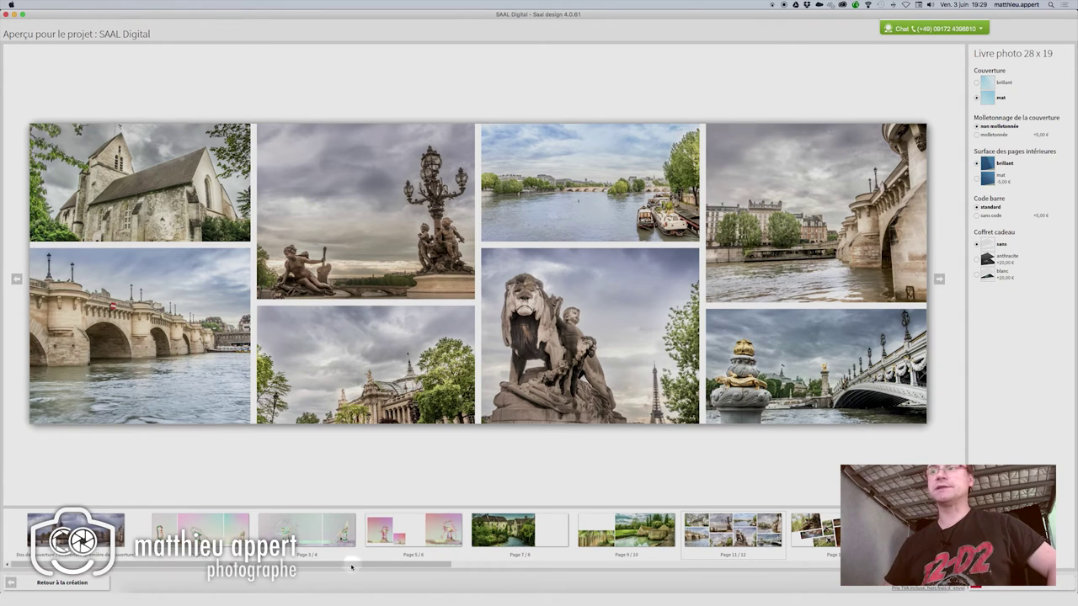
# - Look through the page thumbnails in the project preview and display the full cover spread
pyautogui.hscroll(5, 505, 535)
pyautogui.hscroll(5, 690, 552)
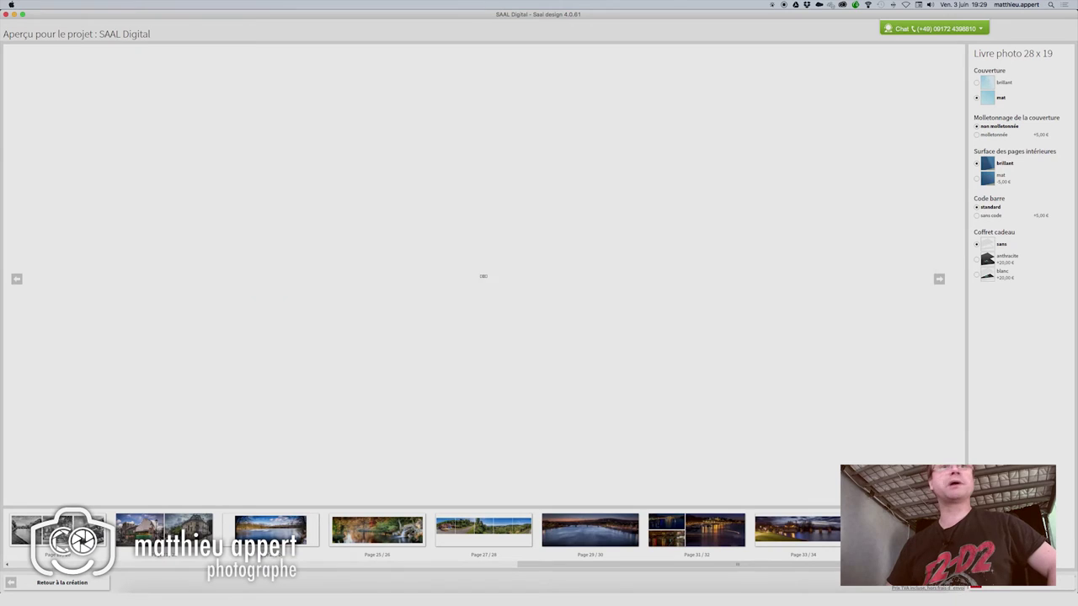
pyautogui.hscroll(-10, 505, 534)
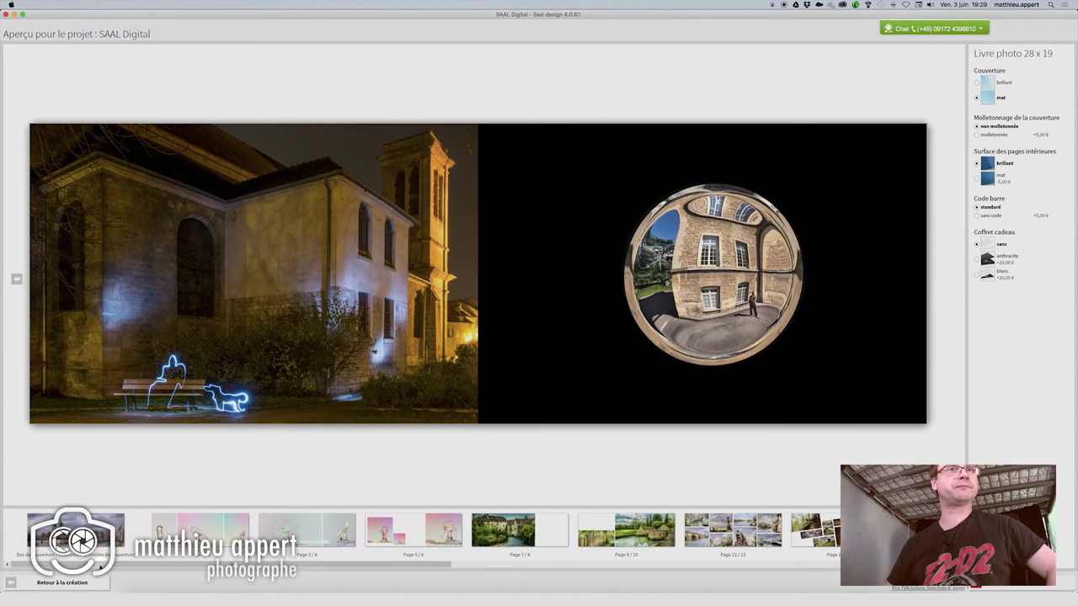
pyautogui.click(98, 533)
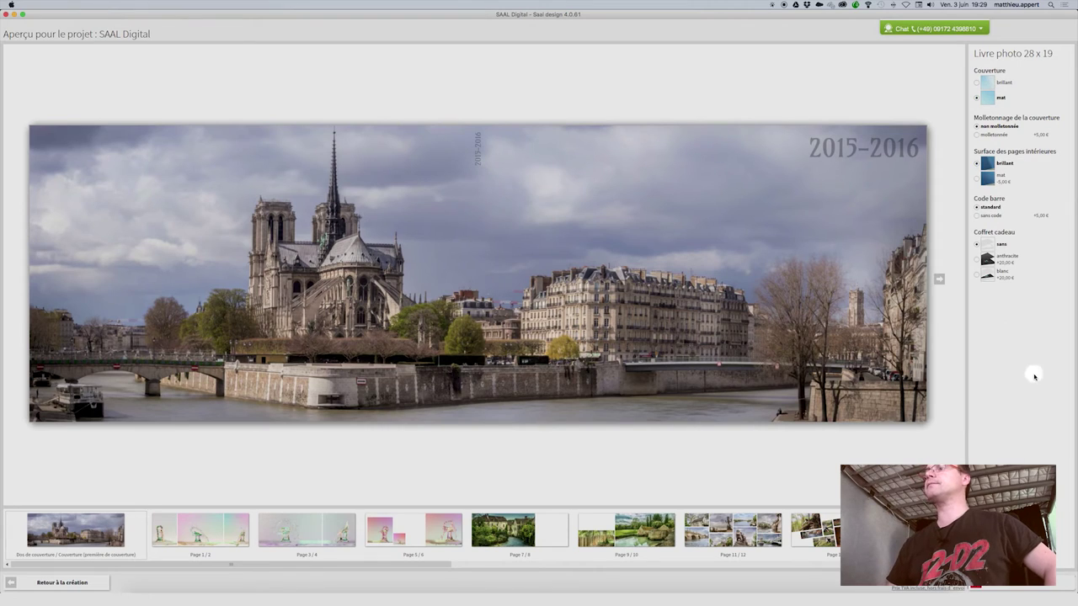
# - Add the photo book to the cart, saving a copy of the project as Photos 2015-2016
pyautogui.click(1052, 588)
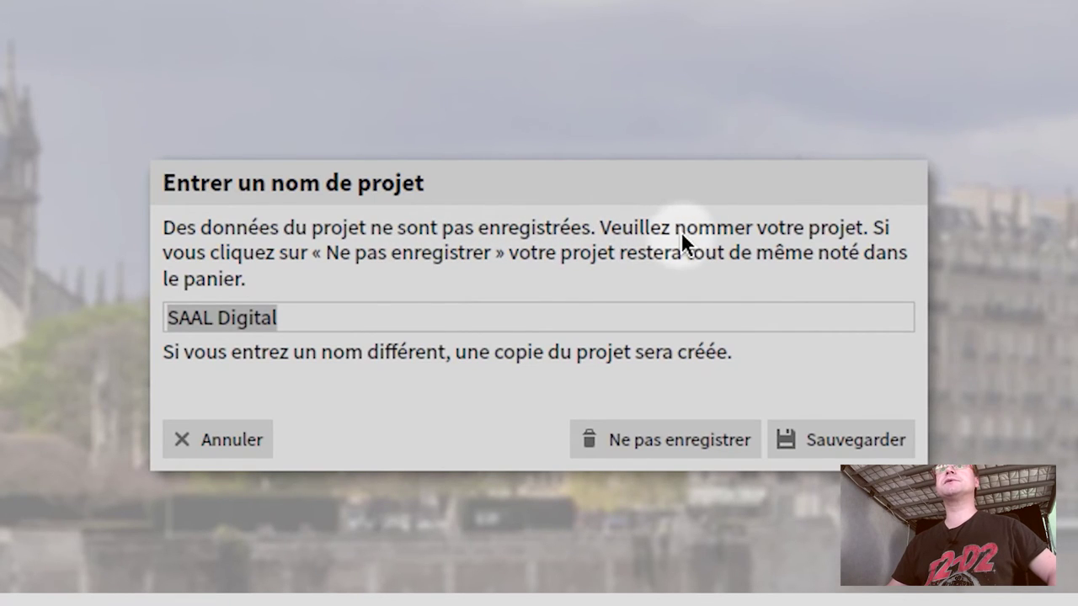
pyautogui.click(304, 320)
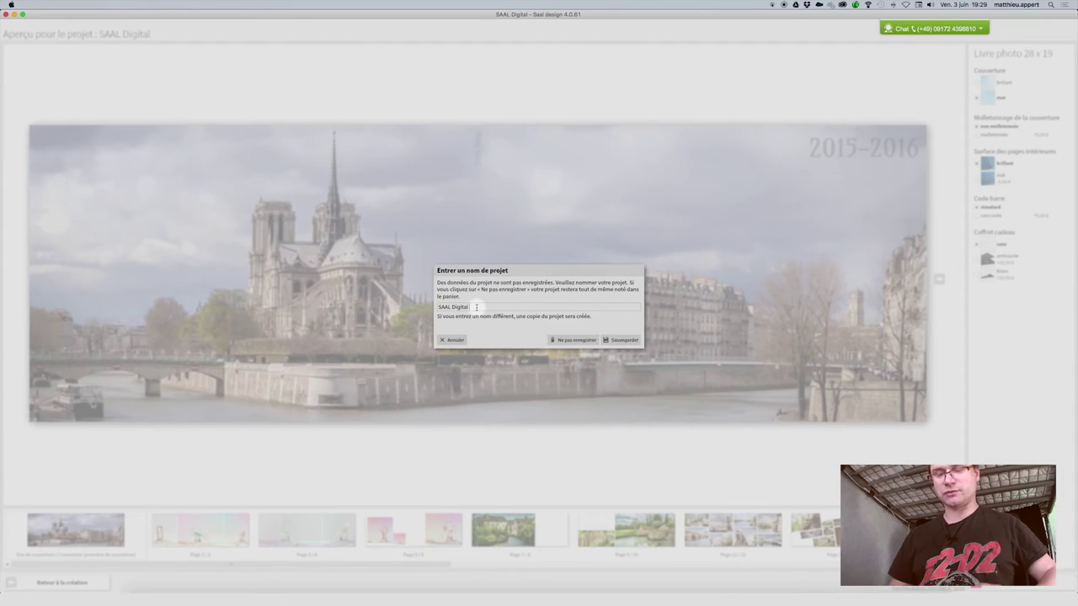
pyautogui.click(621, 339)
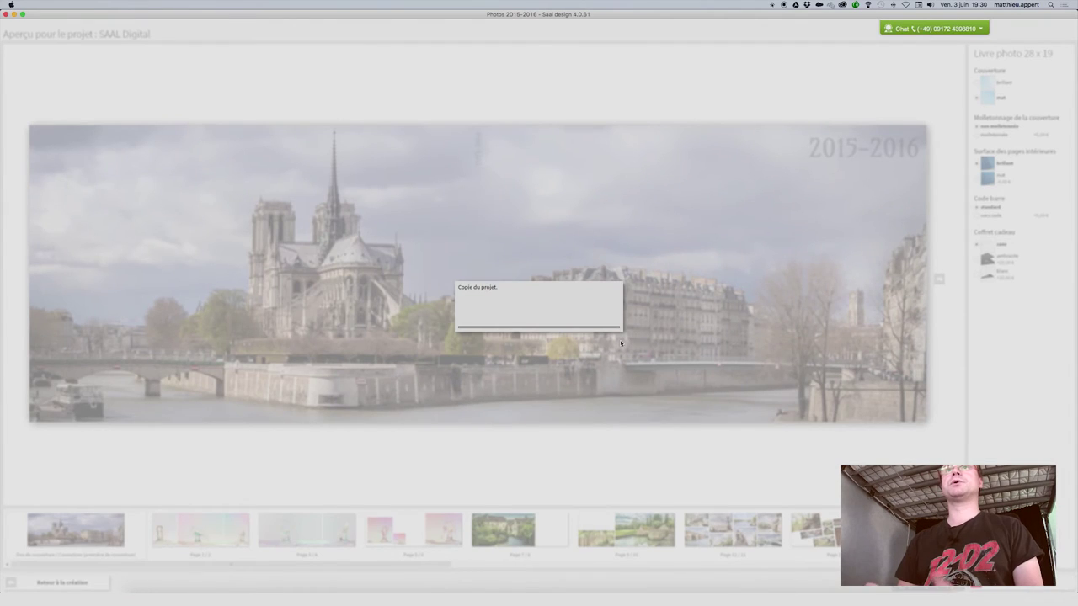
pyautogui.click(621, 341)
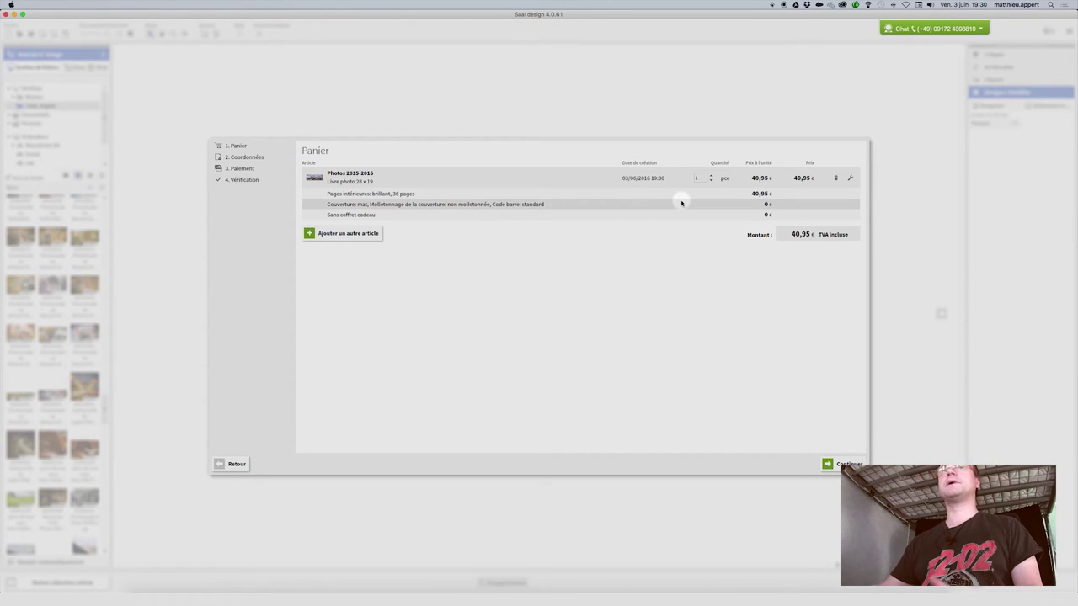
# - Advance the cart's checkout to the payment options, with the Civilité of the billing address set to M
pyautogui.click(777, 373)
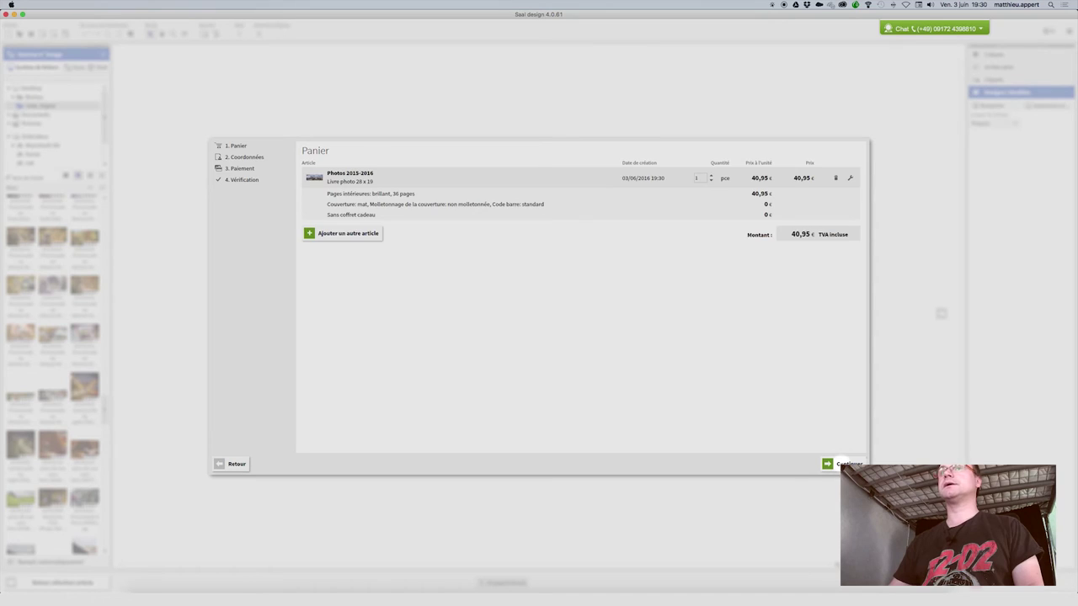
pyautogui.click(842, 463)
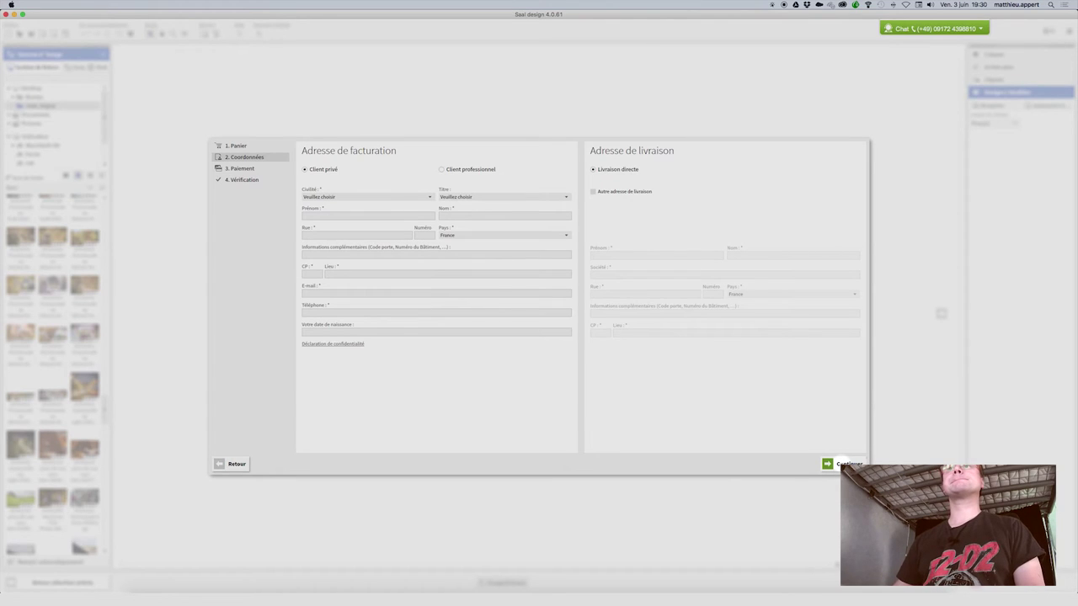
pyautogui.click(338, 197)
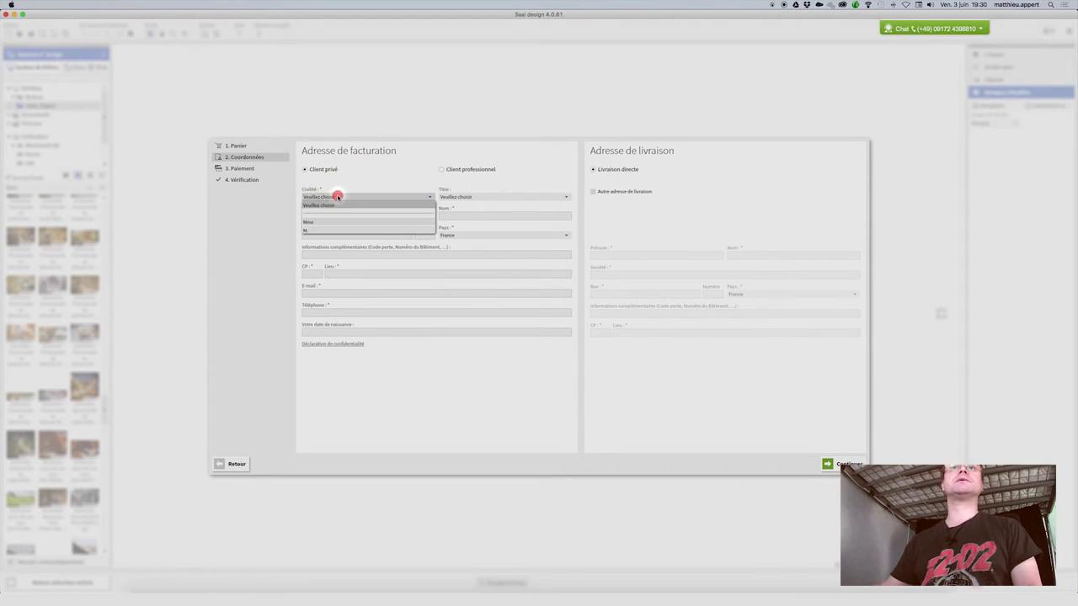
pyautogui.click(332, 224)
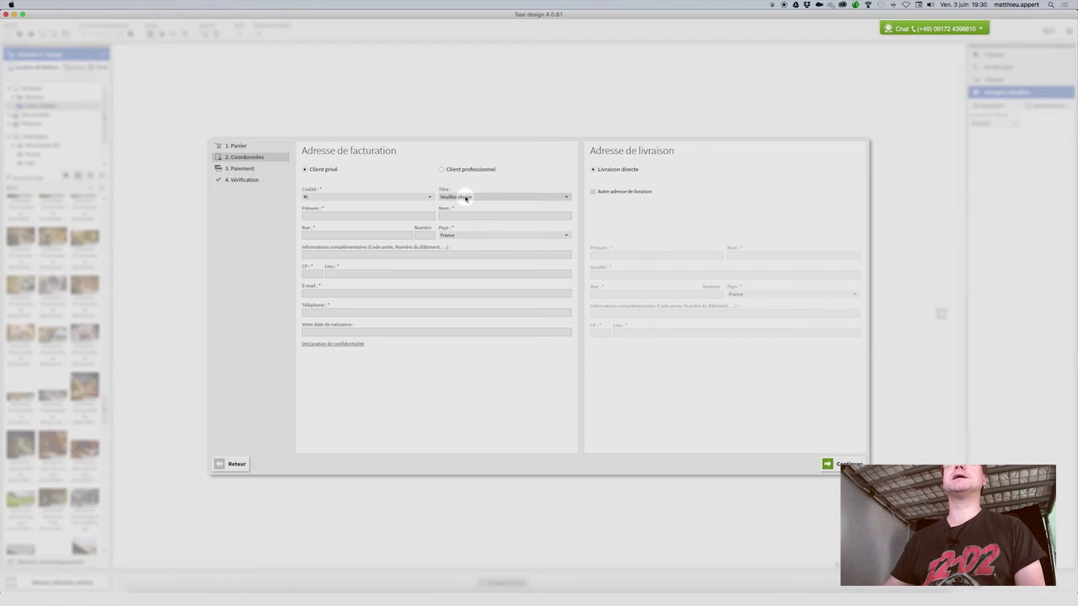
pyautogui.click(842, 464)
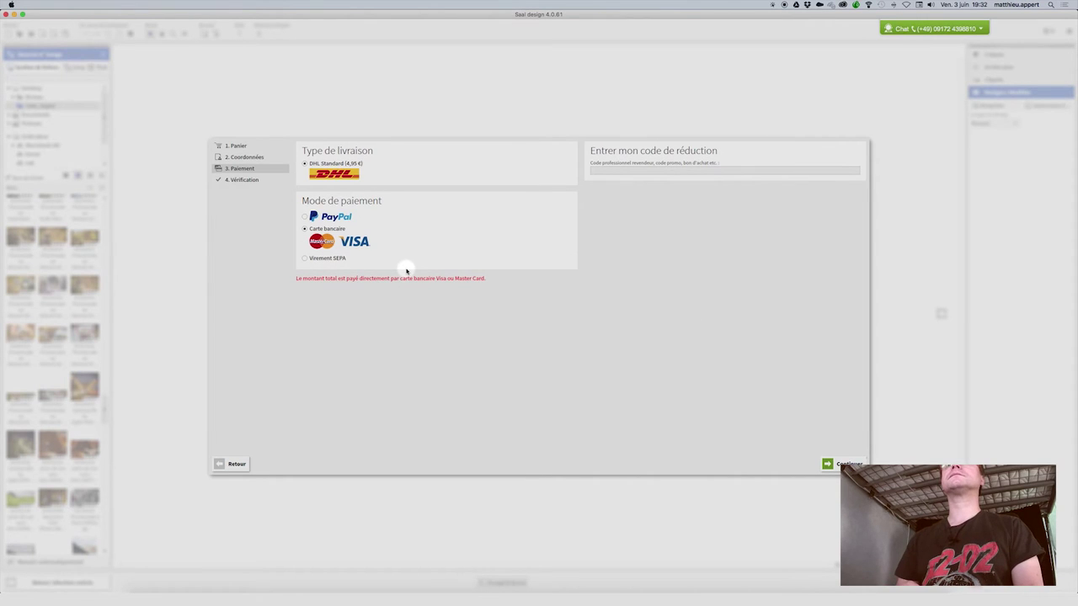